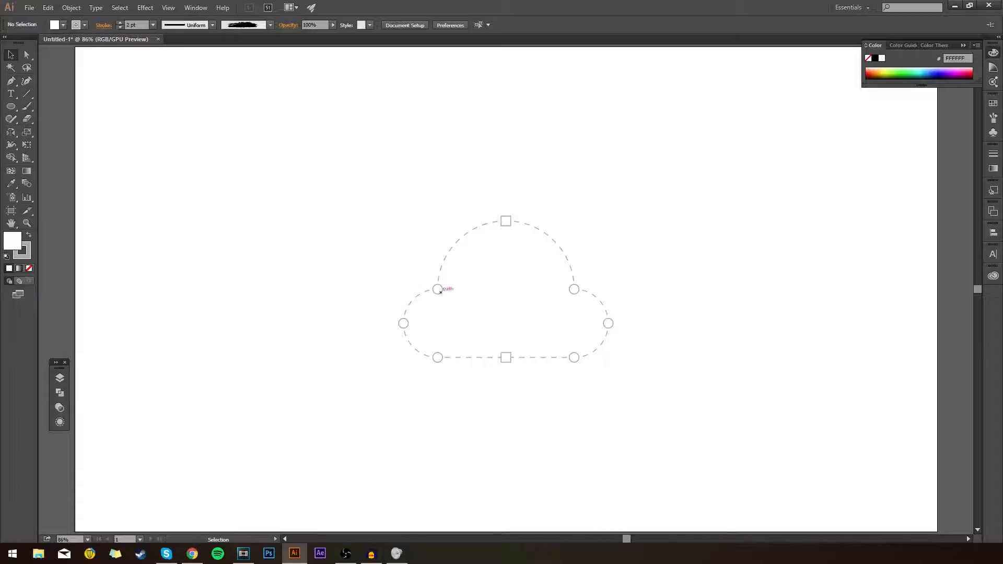
Step: Ready the Pen tool and zoom the canvas to 150% on the dashed cloud template
key("p")
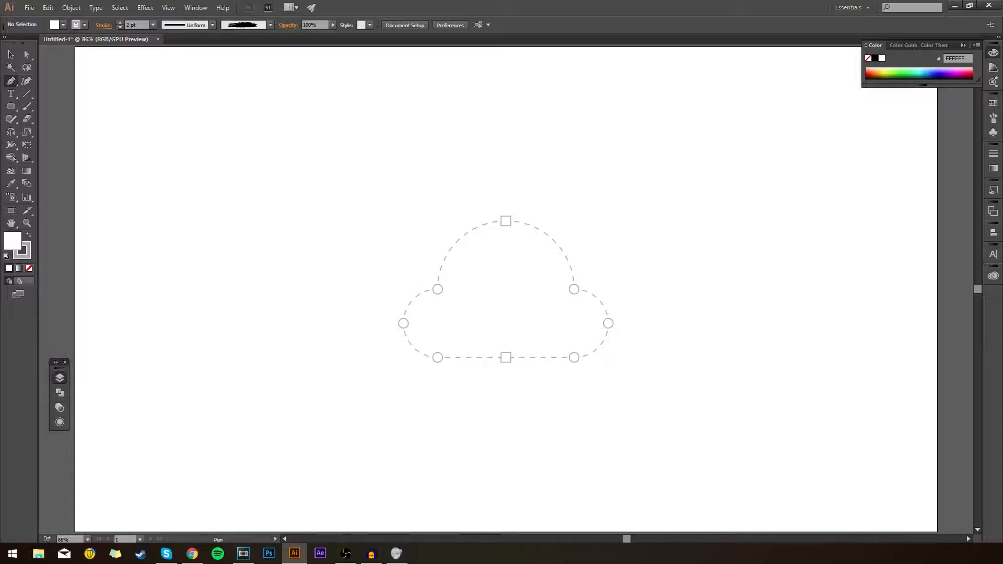
left_click(60, 377)
left_click(170, 370)
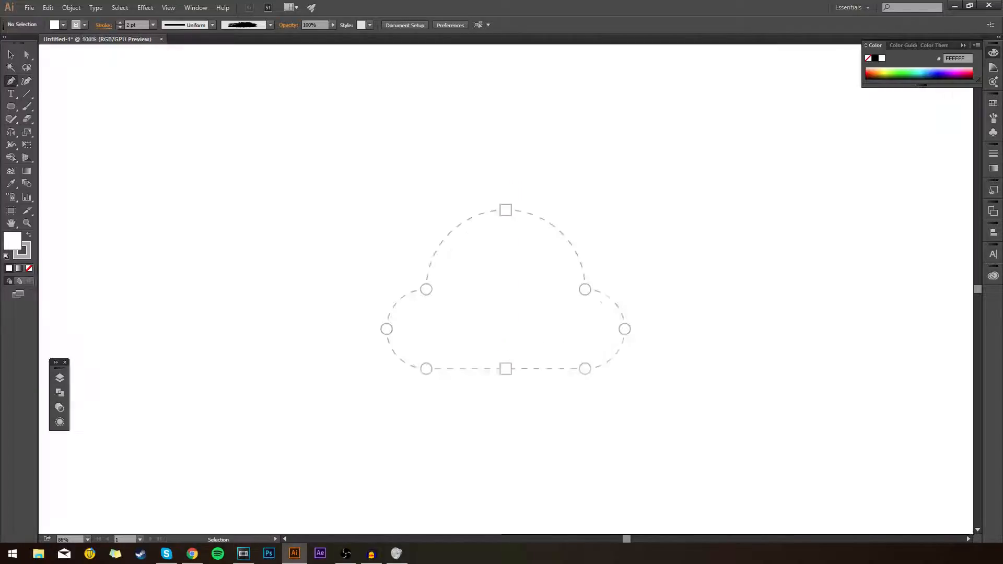
key("ctrl+plus")
scroll(505, 180, "up", 1)
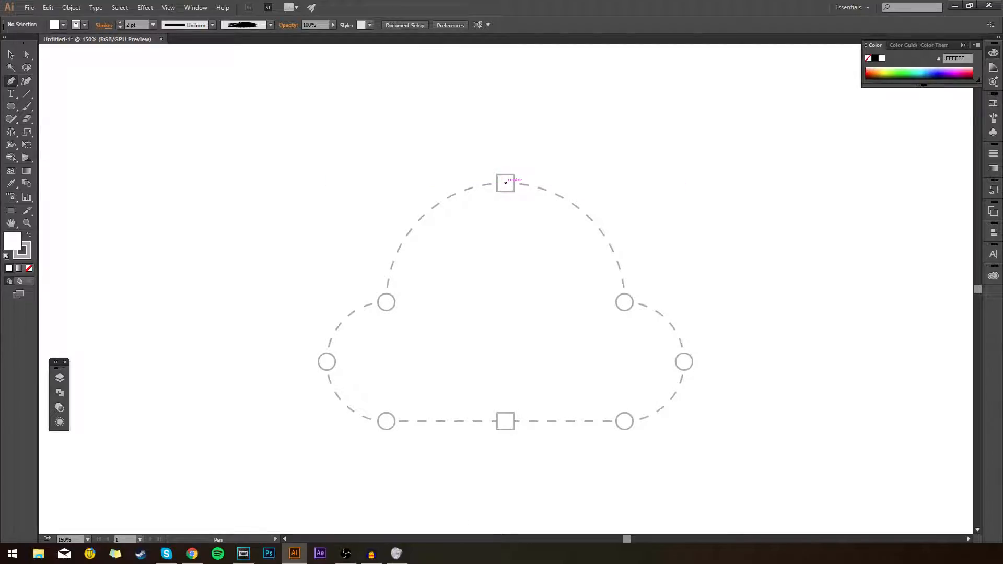
Step: Begin the half-cloud at the top anchor and curve into the upper-left bump
left_click(505, 184)
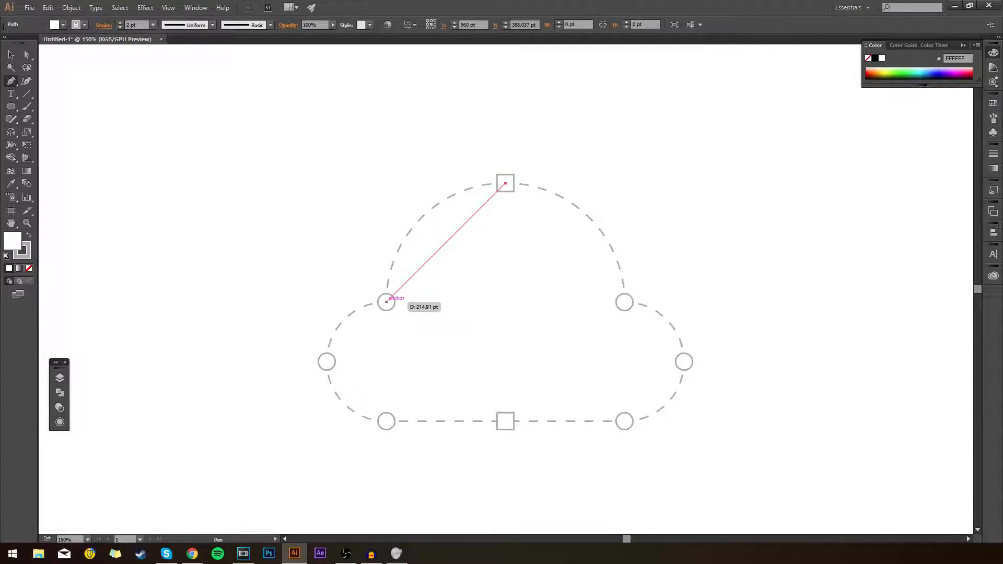
left_click(387, 303)
left_click_drag(386, 301, 379, 424)
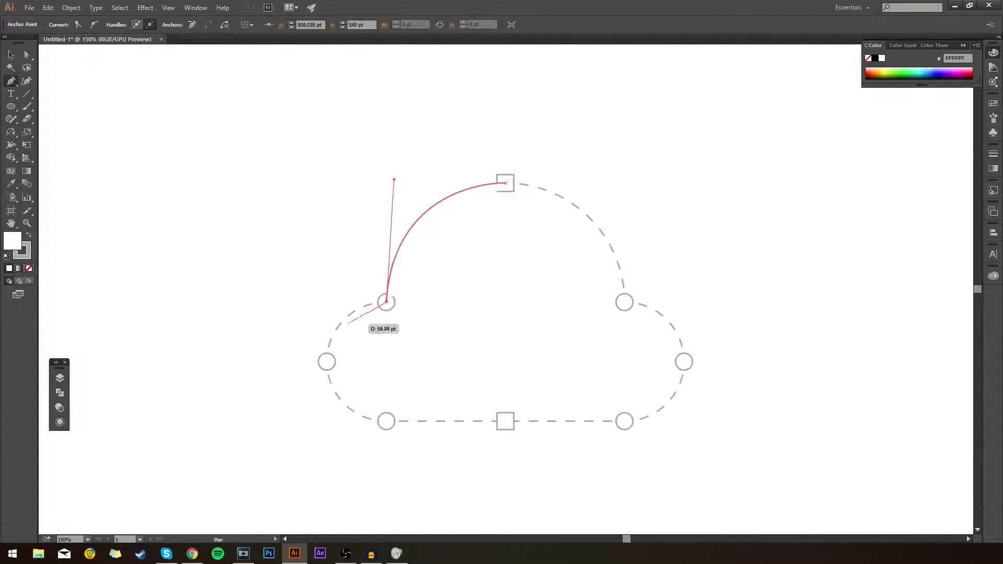
key("v")
key("p")
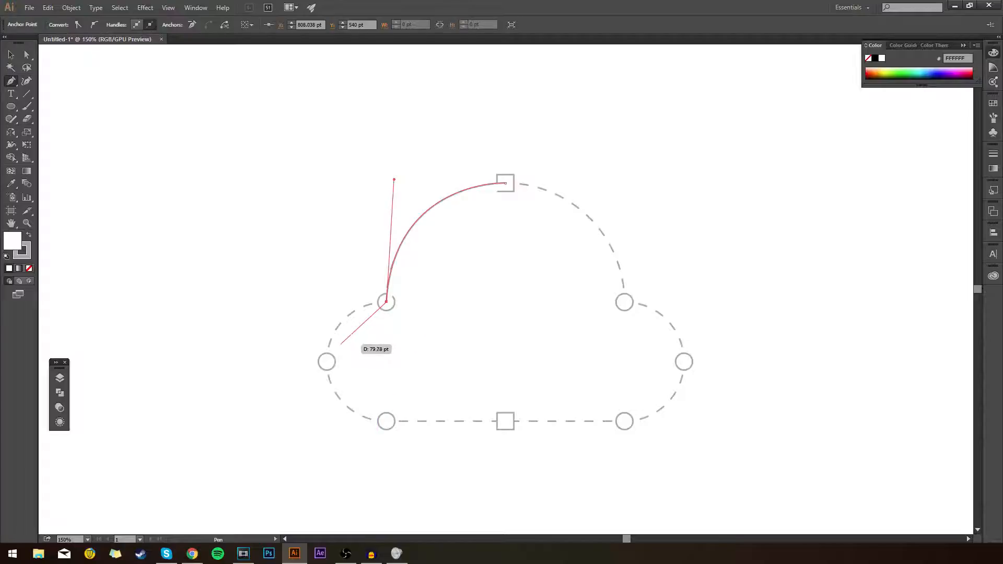
Step: Curve through the leftmost and bottom-left anchors, then close with straight bottom and centre edges
left_click_drag(327, 361, 321, 422)
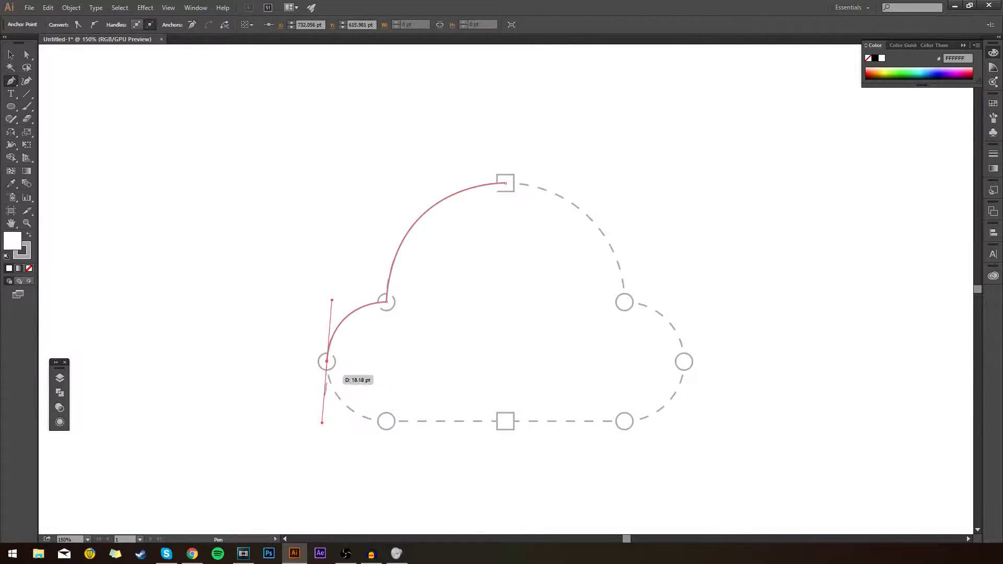
left_click(327, 362)
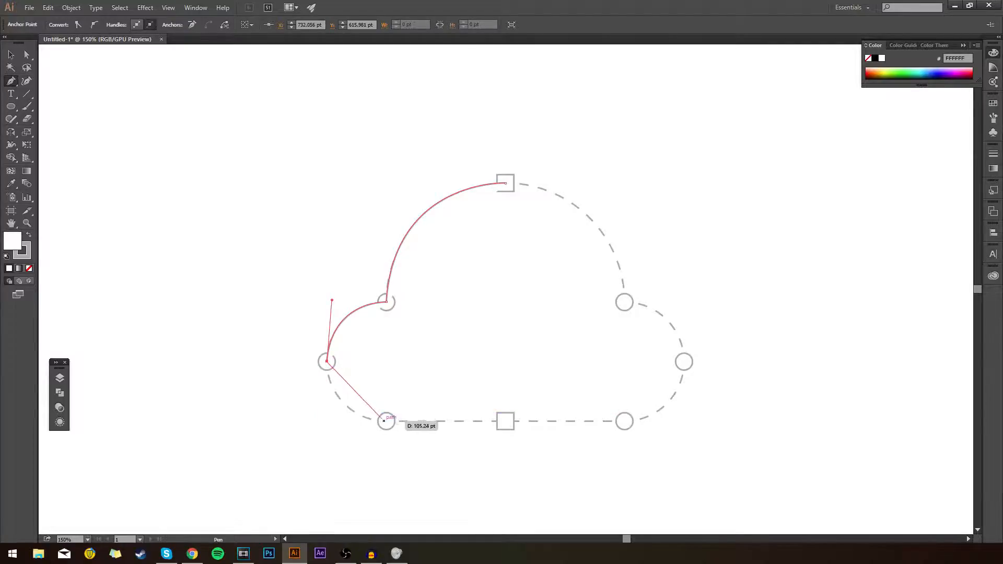
mouse_move(386, 421)
left_mouse_down()
mouse_move(461, 429)
mouse_move(444, 423)
left_mouse_up()
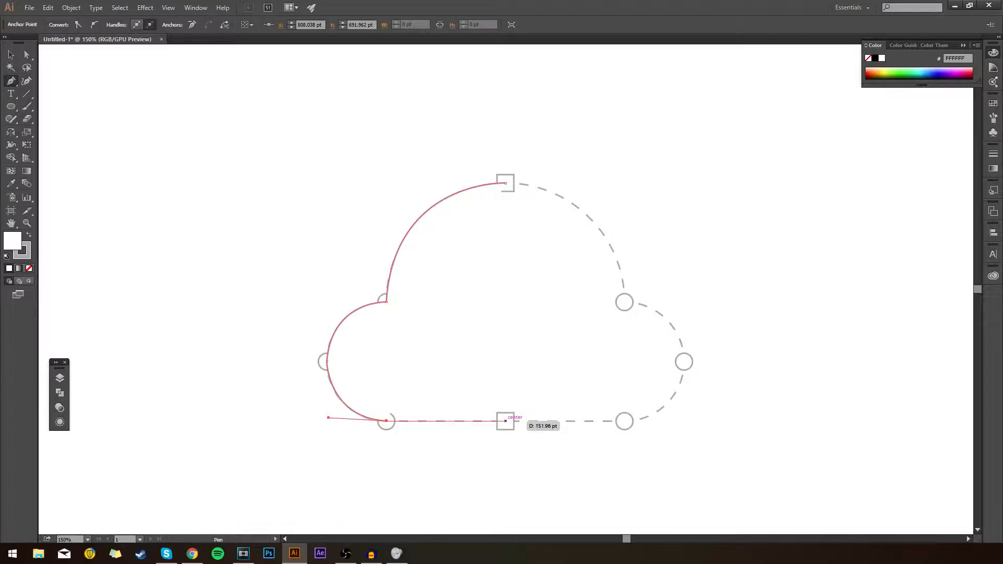
left_click(506, 422)
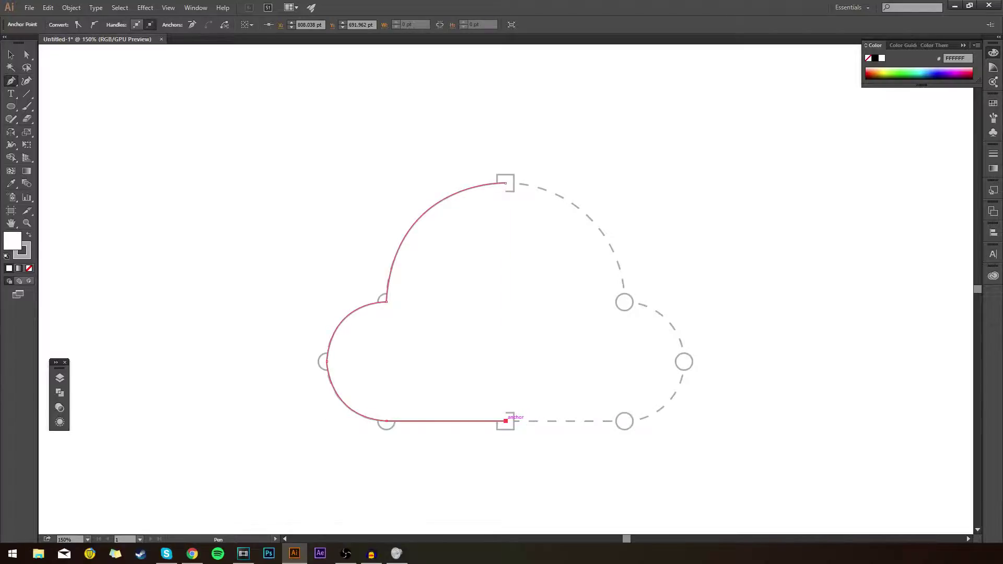
left_click(506, 182)
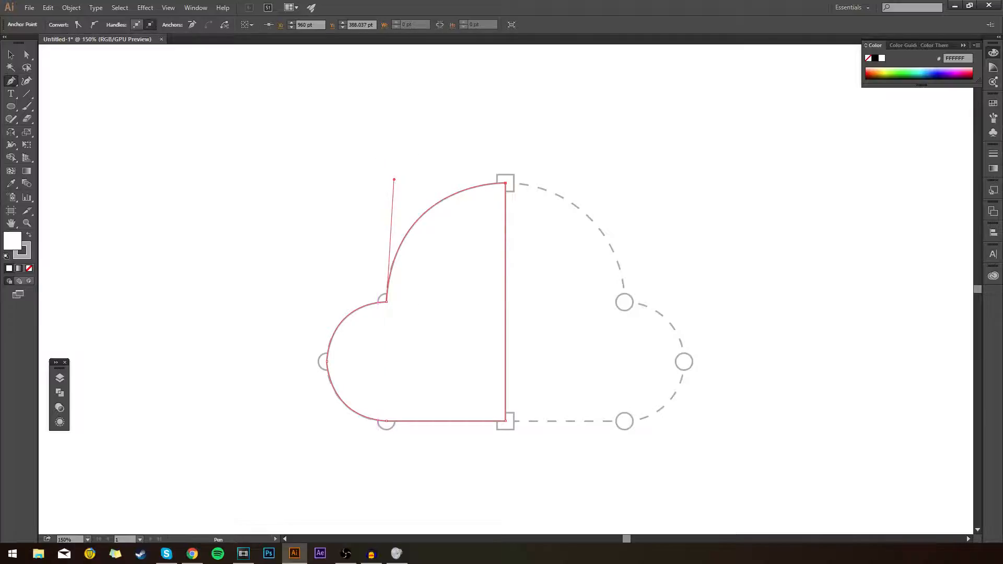
key("v")
Step: Give the traced half-cloud no fill and a near-black stroke colour
left_click(235, 235)
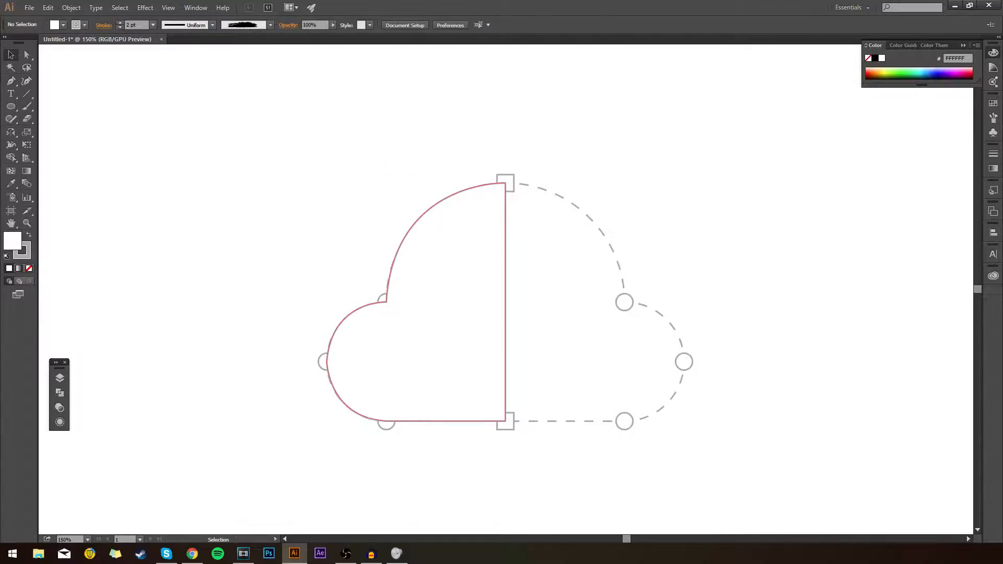
left_click(446, 235)
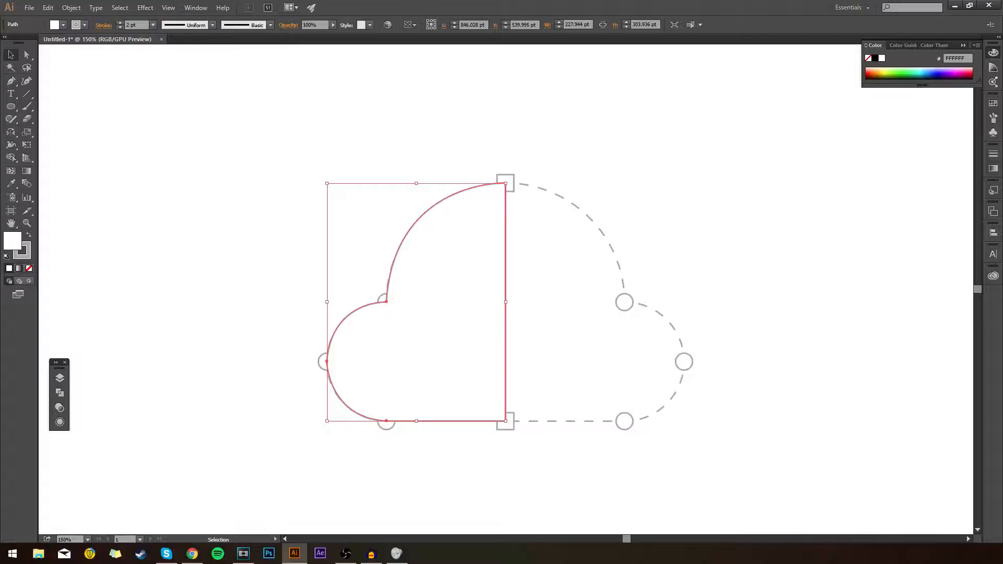
key("slash")
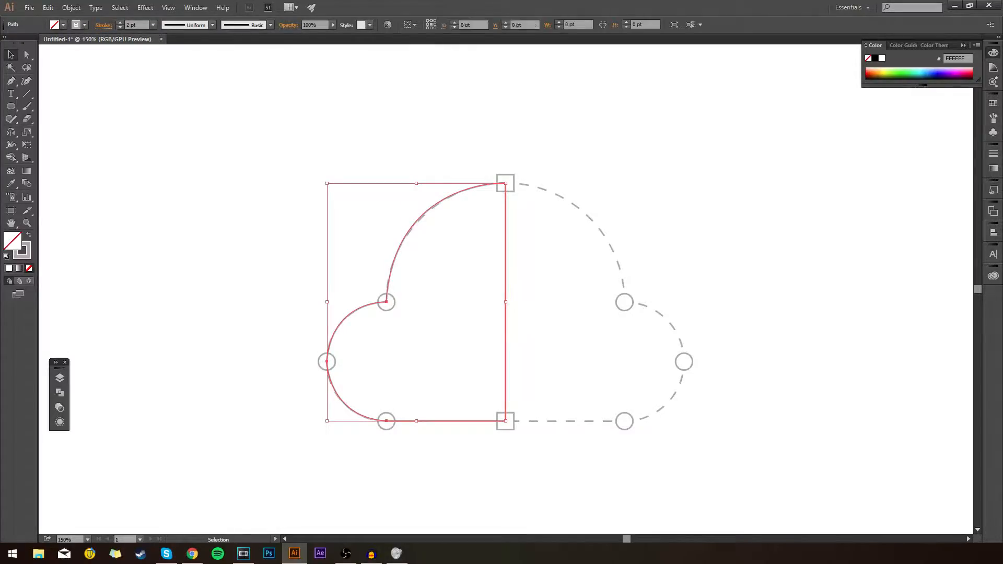
double_click(13, 243)
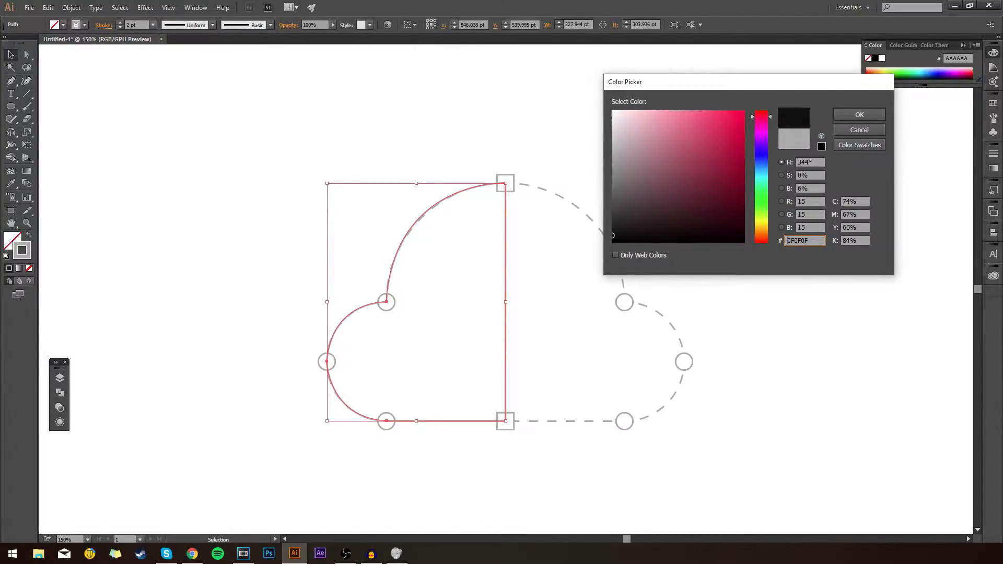
left_click(860, 114)
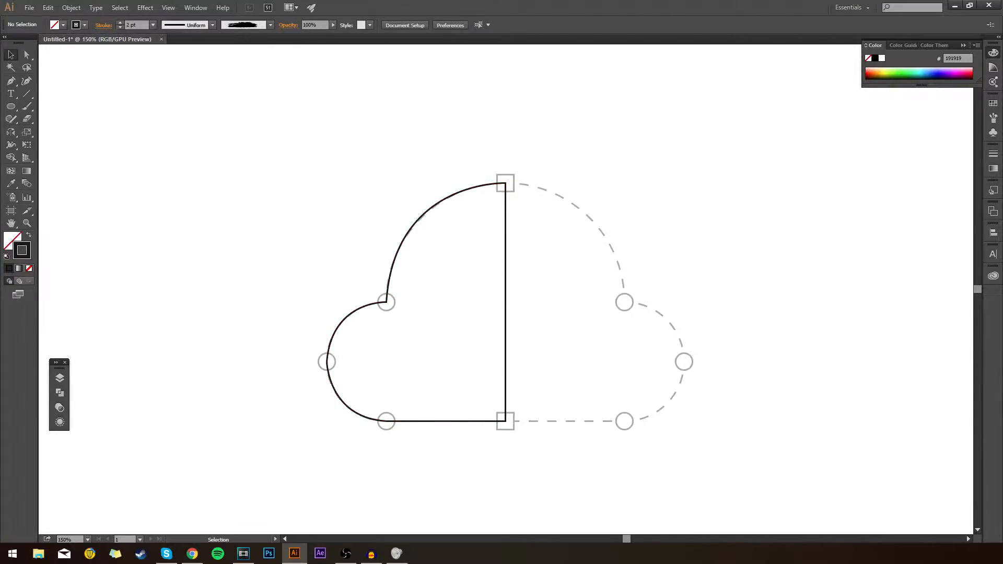
Step: Marquee-select the traced half-cloud and delete it, leaving only the dashed template
left_click(439, 212)
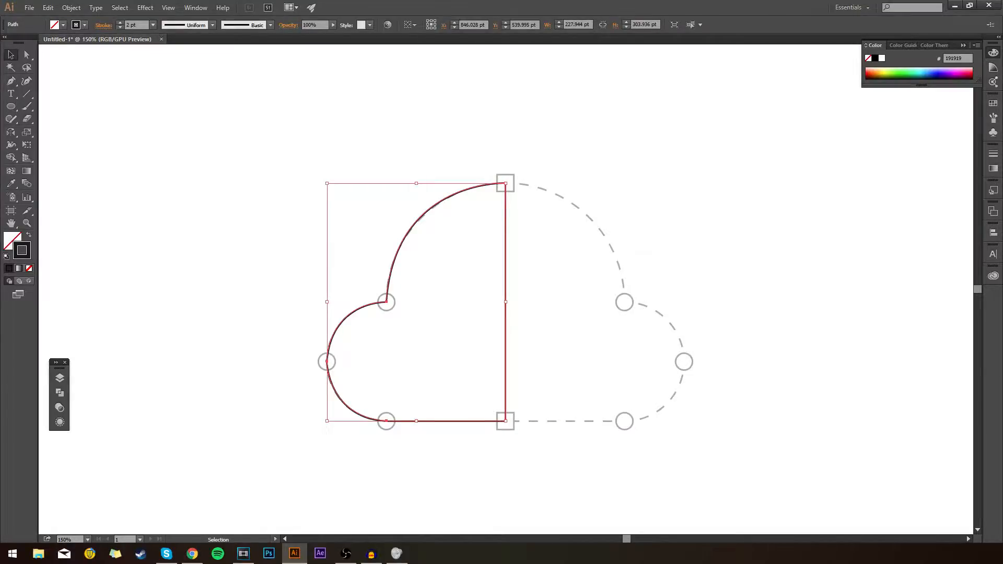
left_click(236, 236)
left_click_drag(387, 159, 554, 351)
key("Delete")
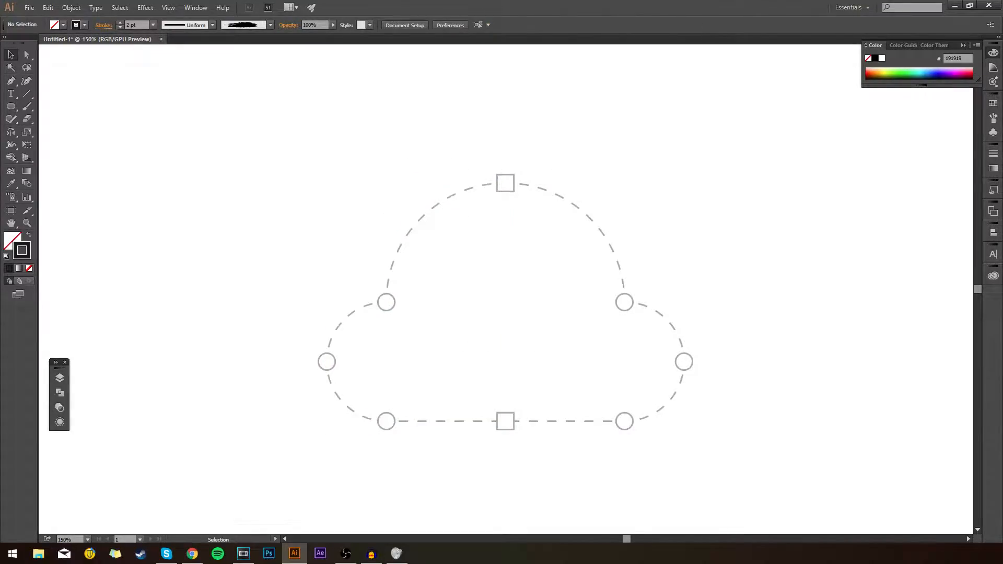
Step: Trace a closed straight-edged half-cloud through the top, three left anchors and bottom centre
key("p")
left_click(506, 182)
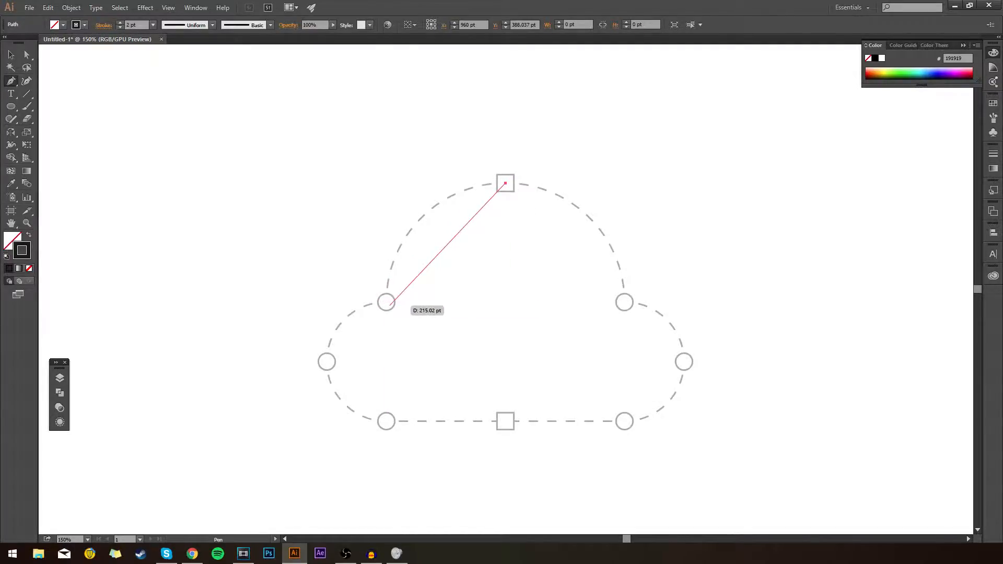
left_click(386, 302)
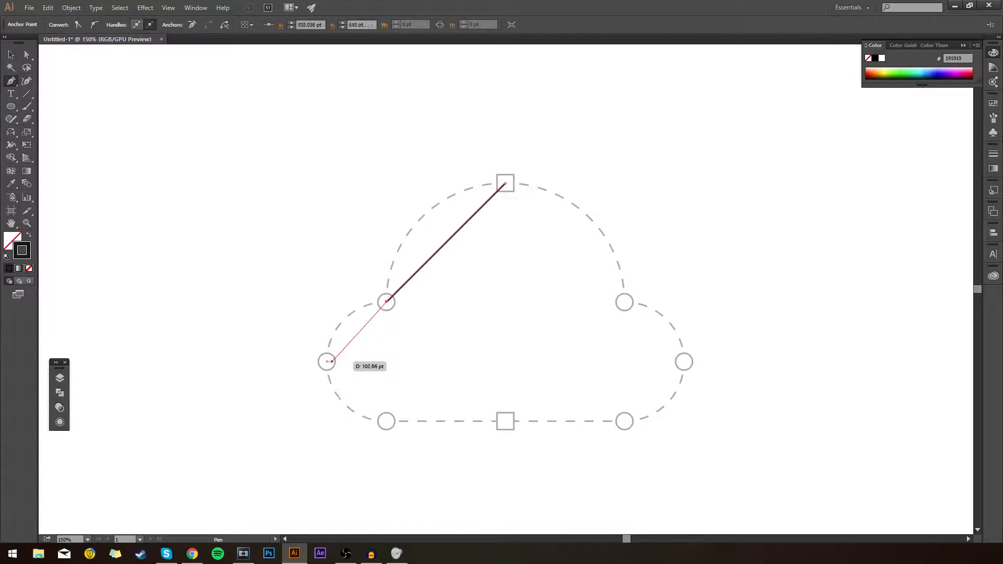
left_click(328, 360)
left_click(387, 422)
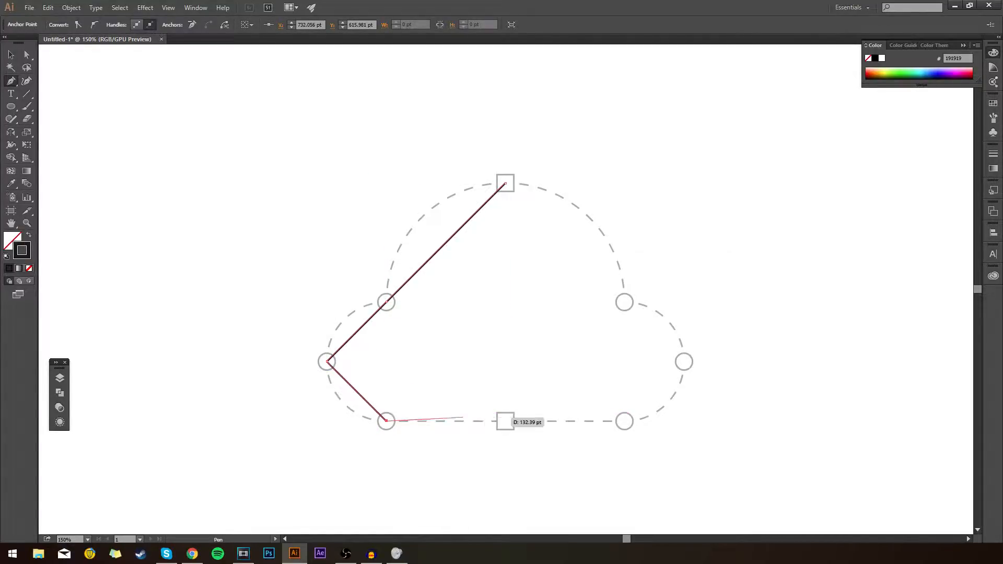
left_click(505, 422)
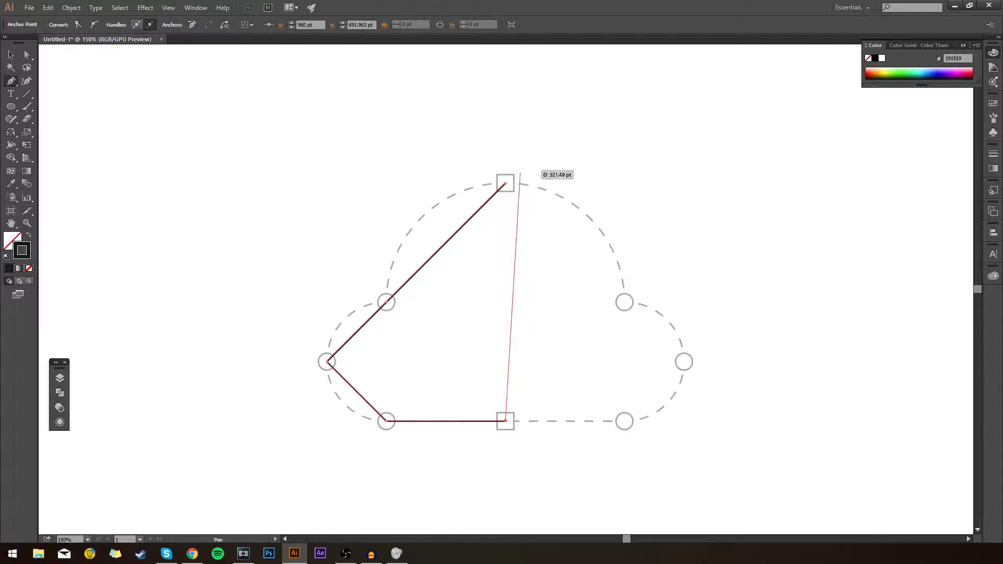
left_click(505, 184)
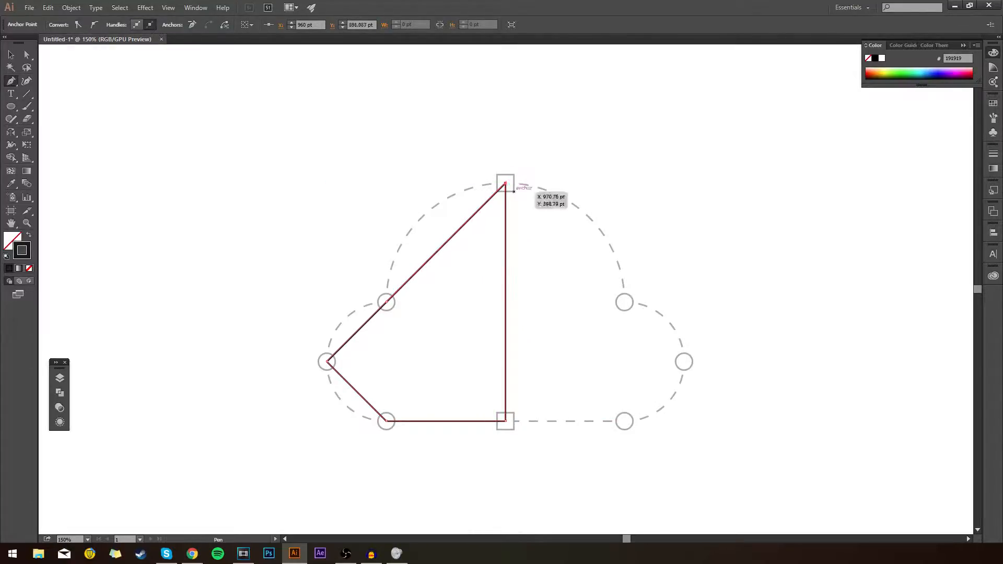
key("v")
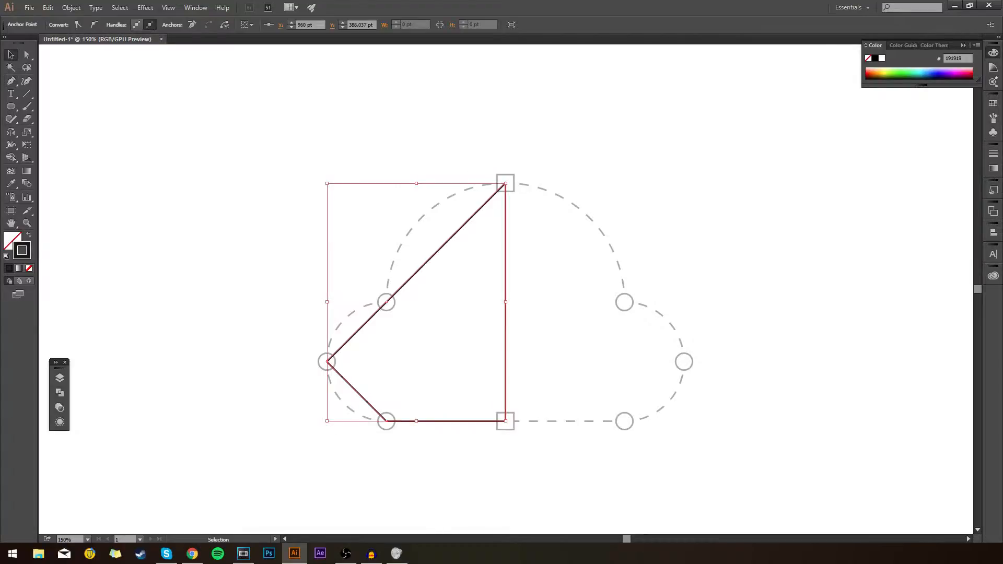
Step: Round the top edge of the half-cloud into an arc following the dashed guide
left_click(439, 150)
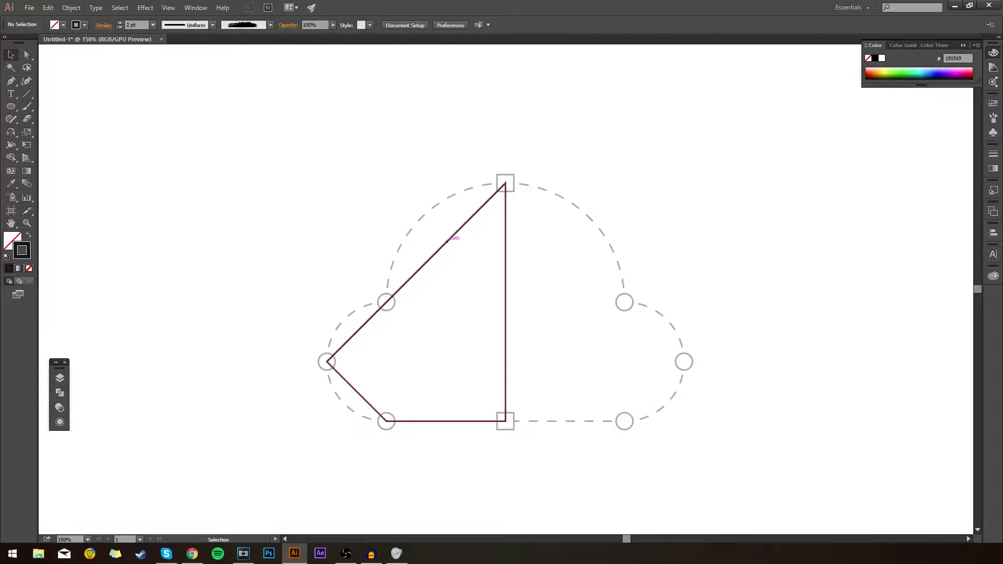
left_click(453, 239)
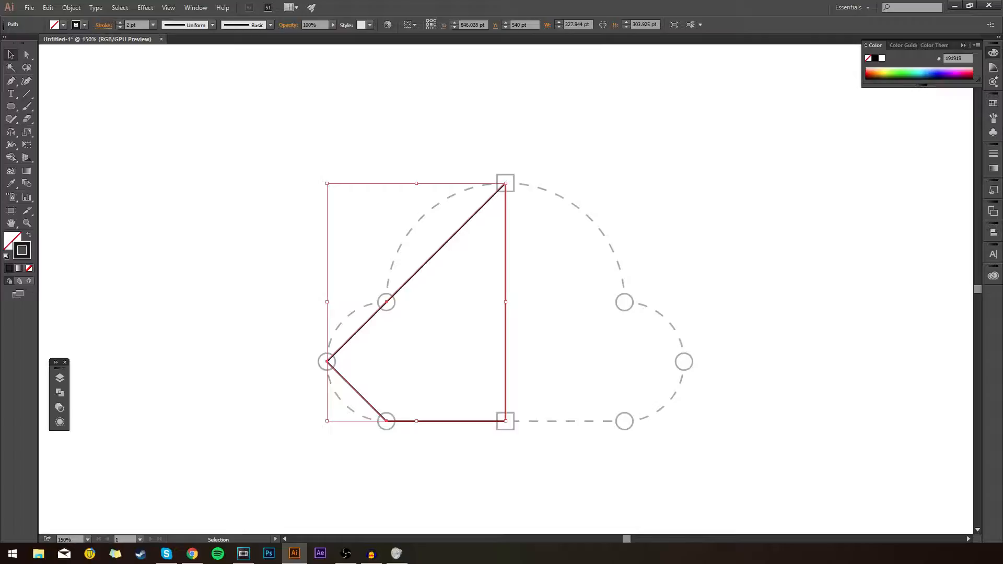
key("p")
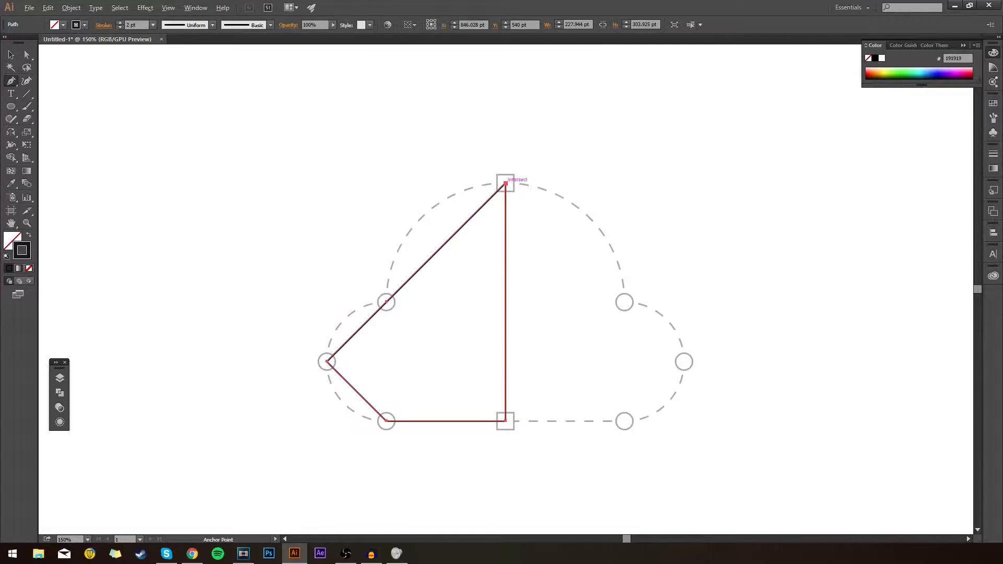
left_click_drag(506, 183, 624, 183)
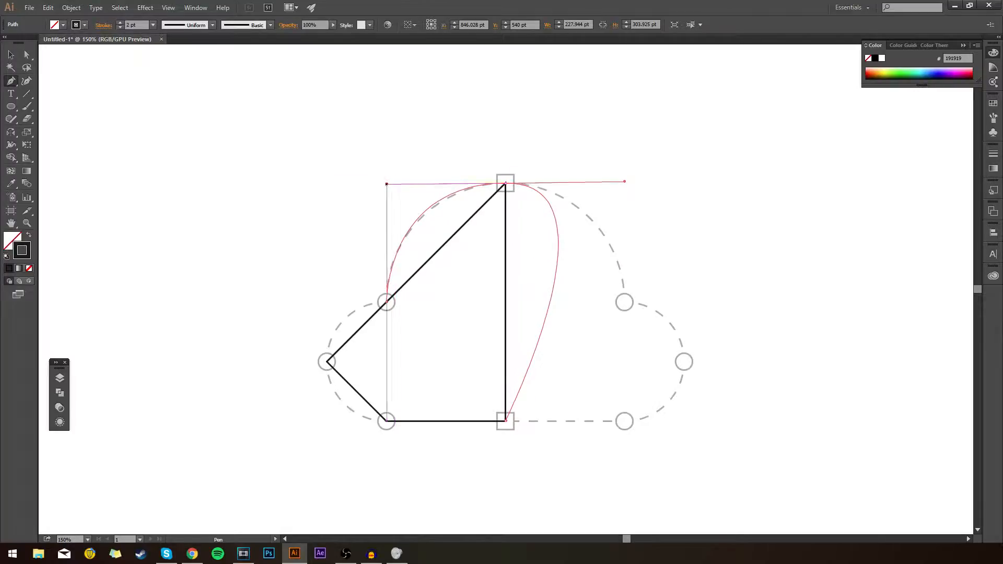
left_click_drag(625, 183, 627, 174)
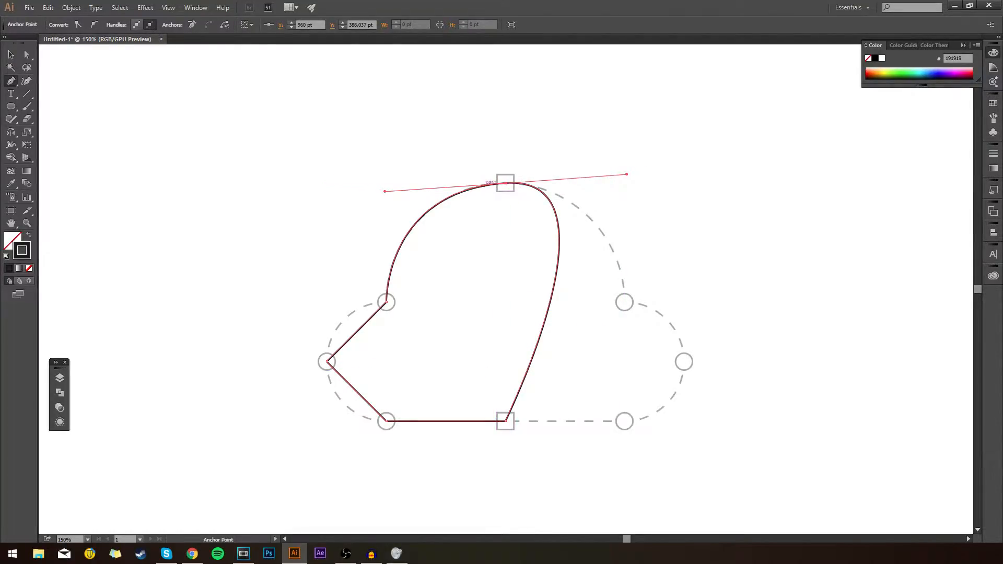
left_click_drag(628, 174, 506, 185)
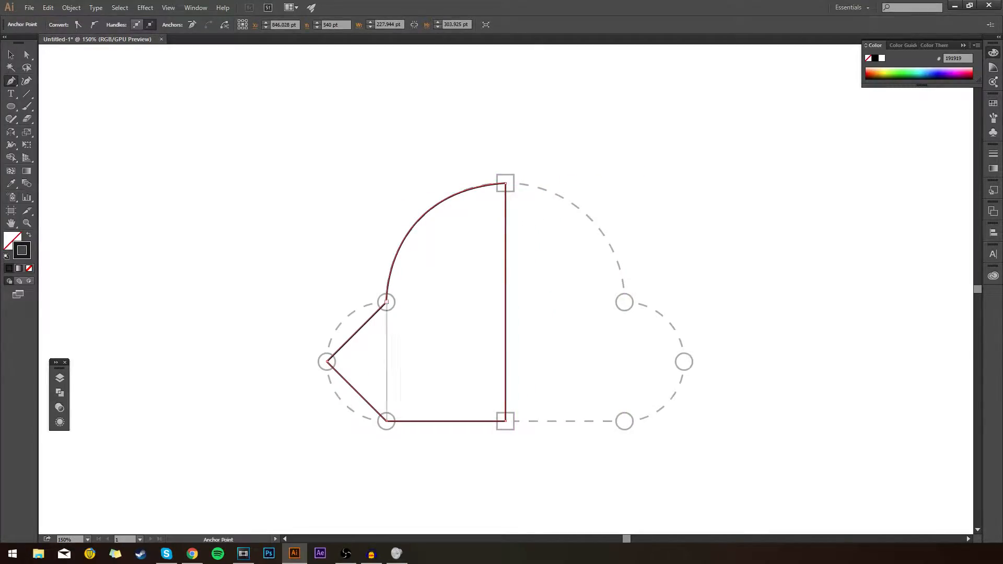
left_click(387, 303)
Step: Curve the left edges into bumps through the leftmost point, keeping the upper-left anchor a corner
left_click_drag(387, 302, 327, 306)
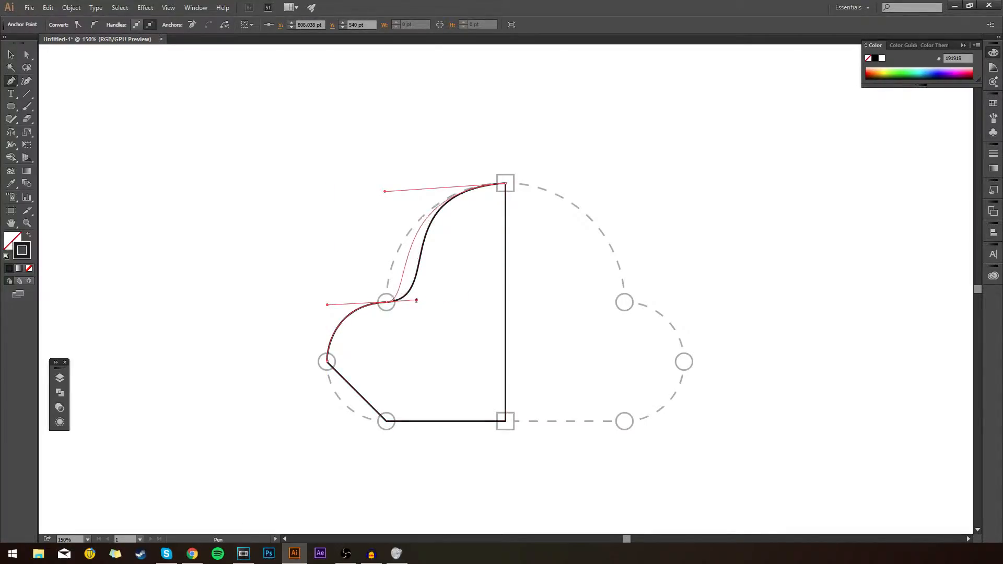
left_click(387, 303)
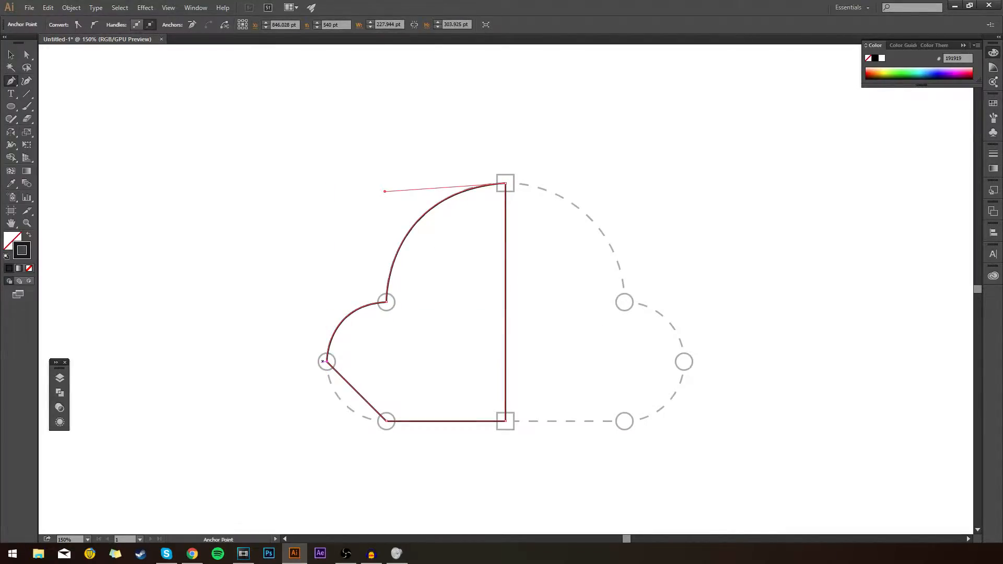
left_click_drag(328, 363, 323, 302)
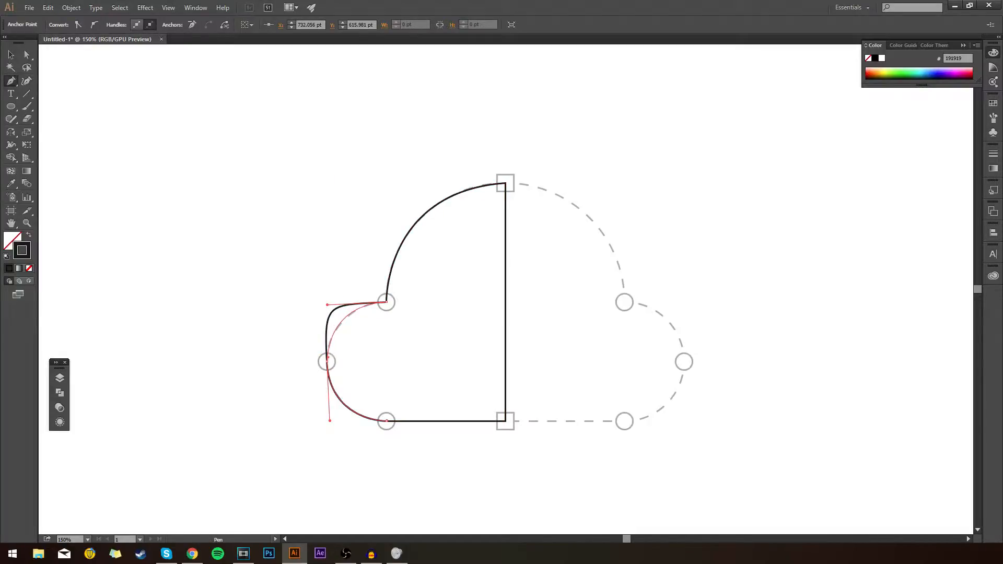
left_click_drag(384, 303, 327, 304)
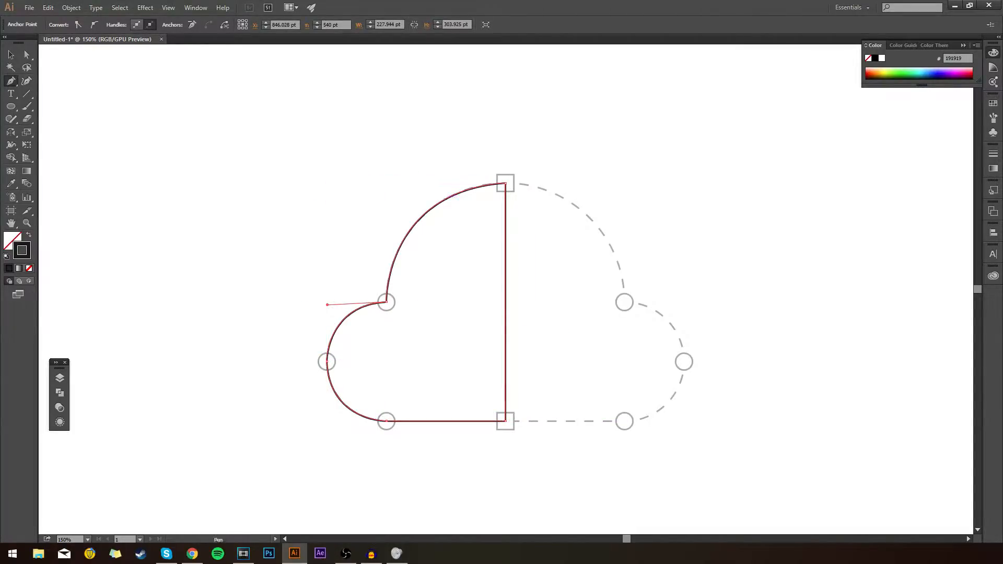
key("v")
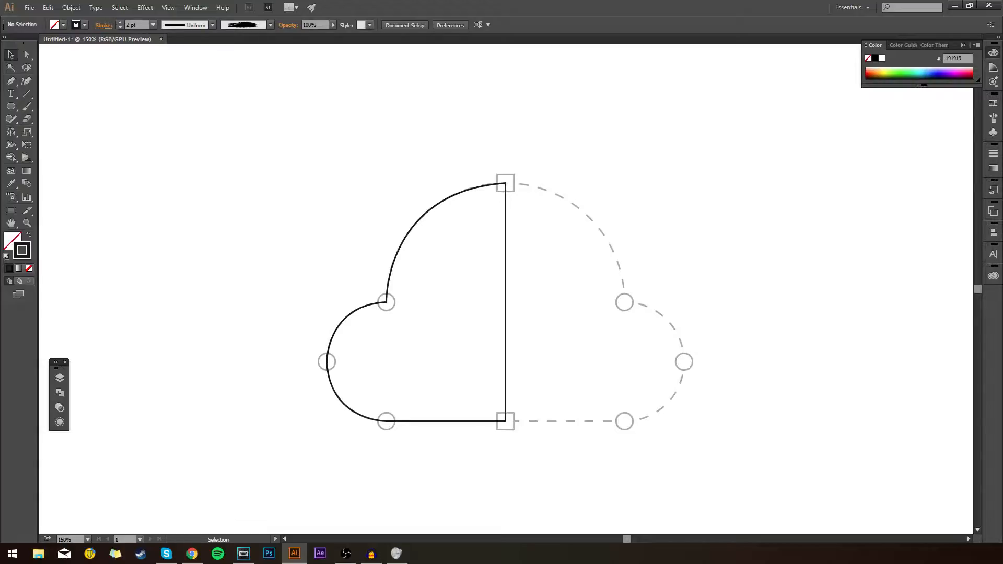
left_click_drag(580, 97, 376, 357)
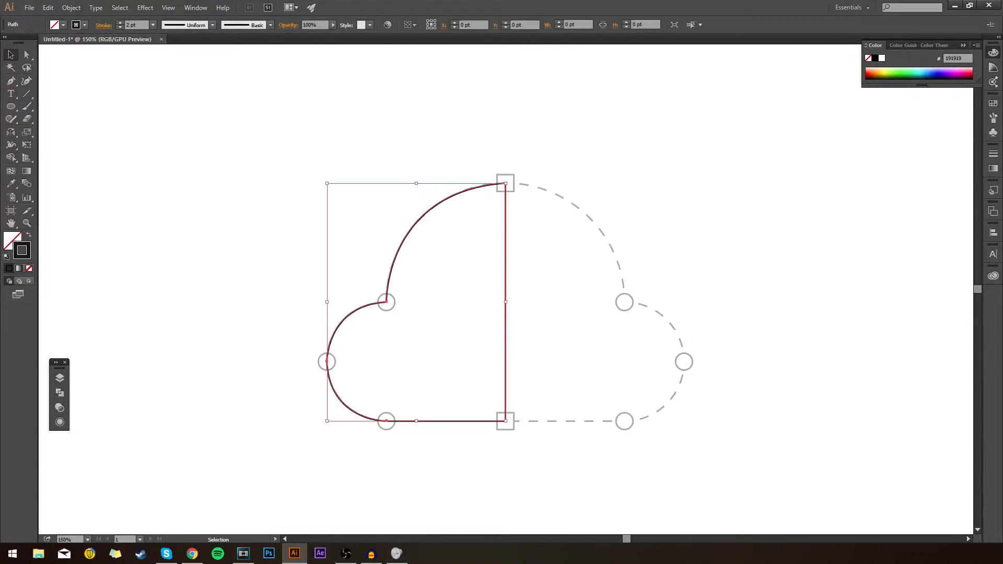
left_click(235, 235)
left_click_drag(302, 121, 583, 454)
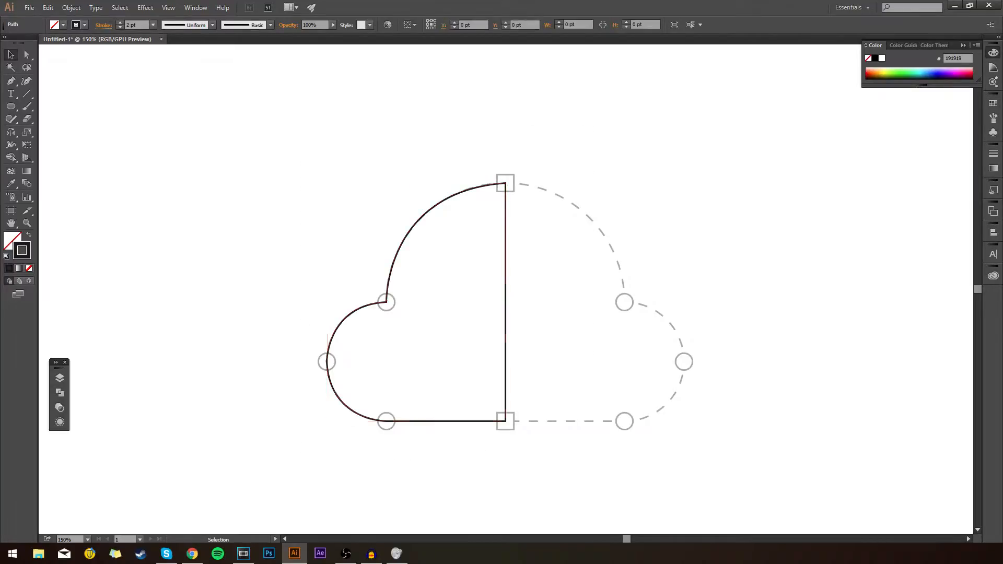
left_click(235, 470)
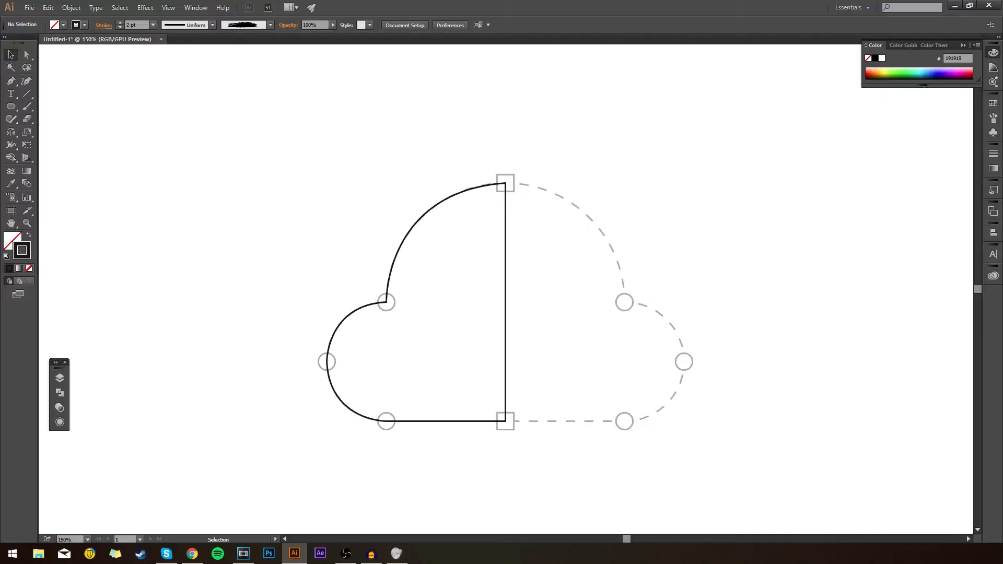
Step: Draw a practice zigzag at the upper right and round one of its corners
key("p")
left_click(638, 188)
left_click(681, 174)
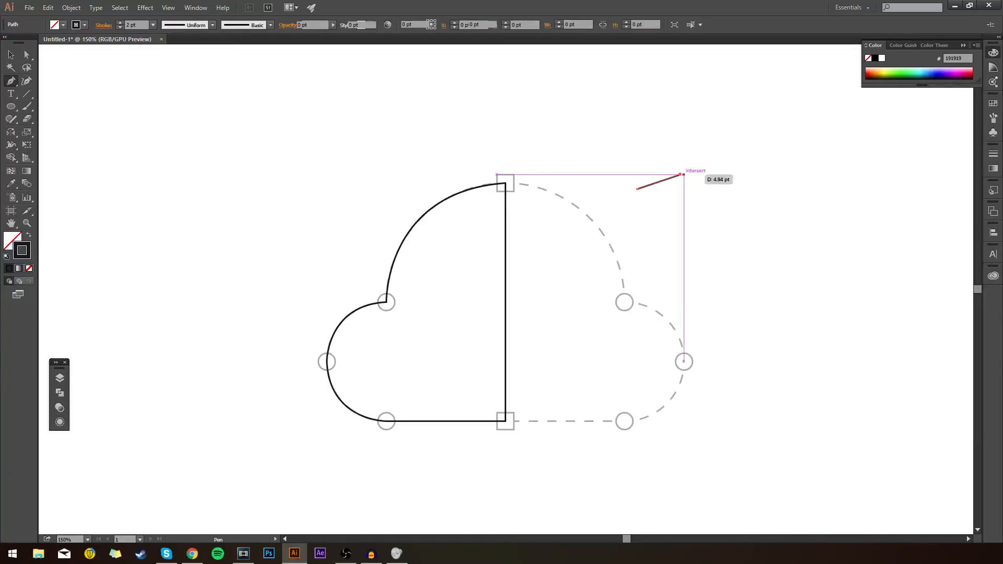
left_click(698, 221)
left_click(732, 206)
left_click(742, 267)
left_click(771, 271)
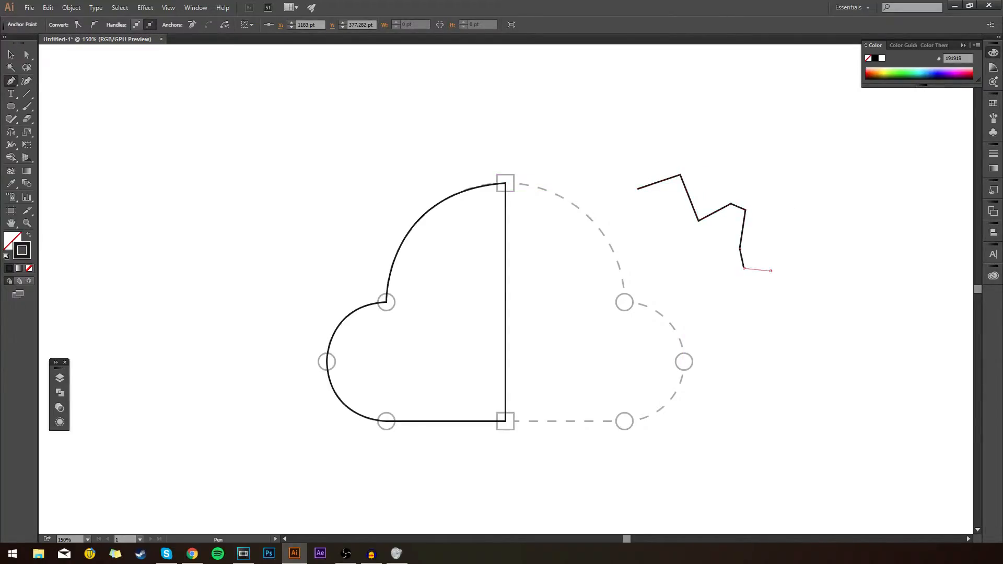
left_click(26, 54)
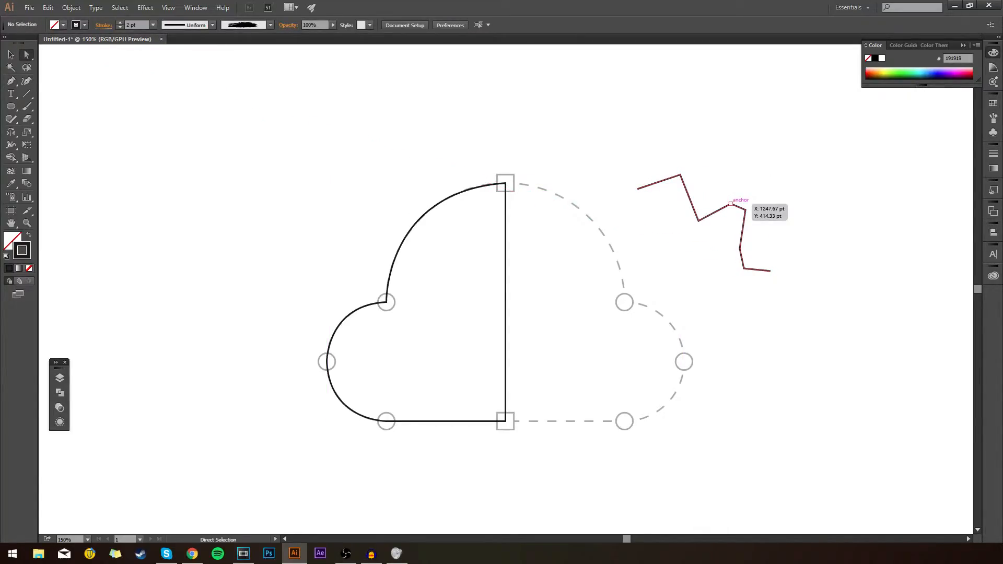
mouse_move(731, 205)
left_mouse_down()
mouse_move(711, 252)
mouse_move(716, 231)
left_mouse_up()
left_click(776, 125)
Step: Marquee the practice zigzag and delete it so only the half-cloud outline remains
left_click_drag(832, 134, 658, 298)
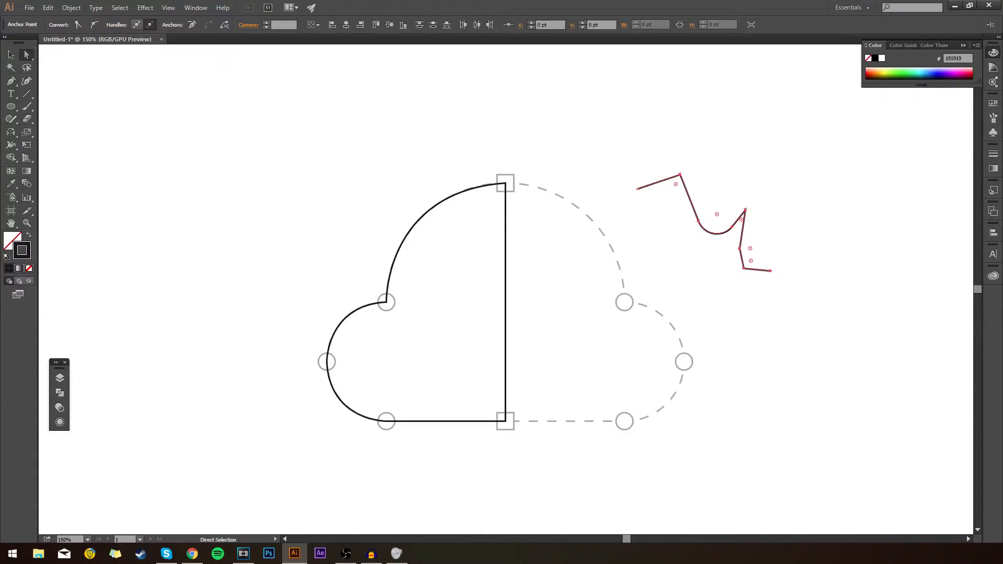
key("Delete")
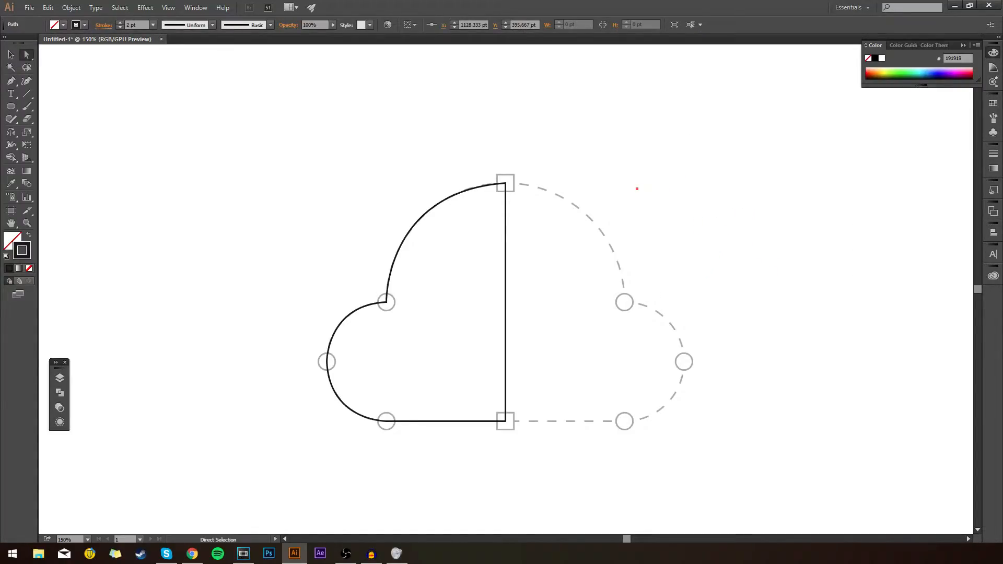
key("Delete")
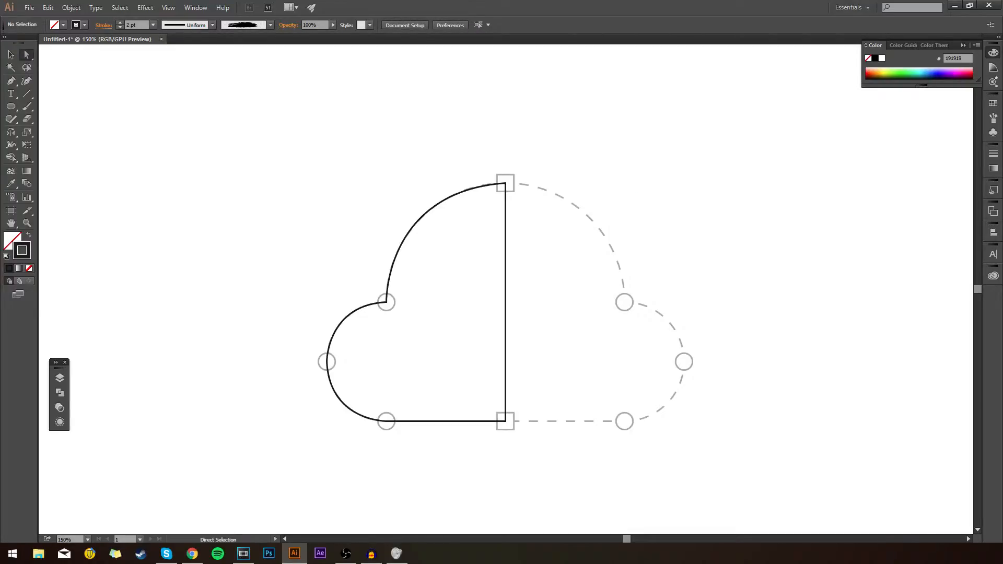
key("v")
Step: Swap fill and stroke so the half-cloud becomes solid black with no outline
left_click(506, 298)
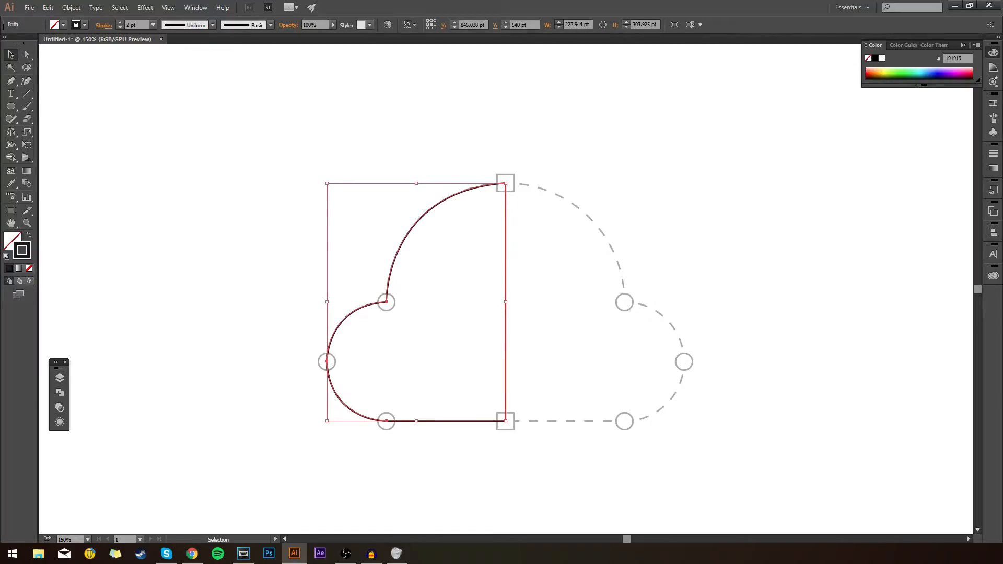
left_click(28, 236)
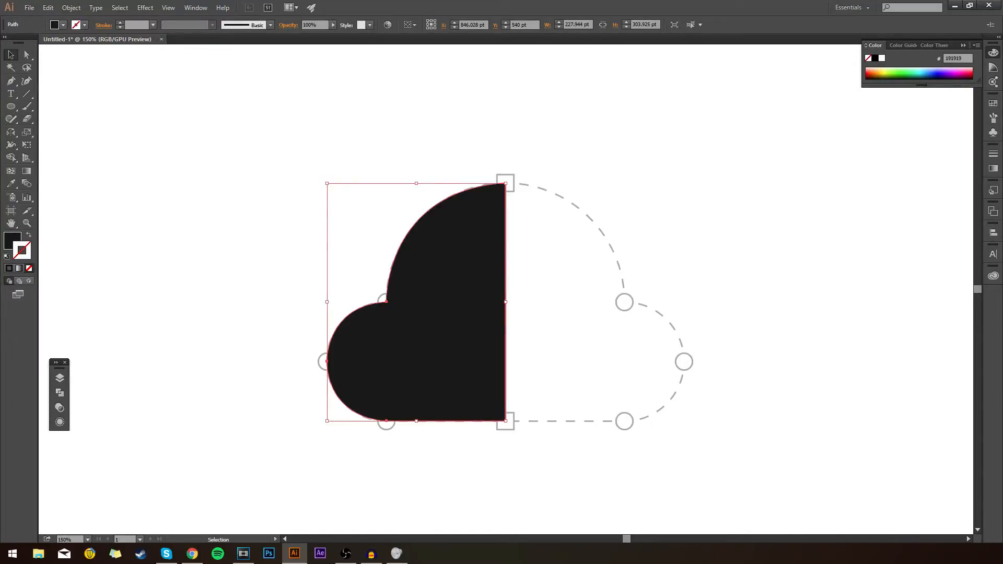
key("a")
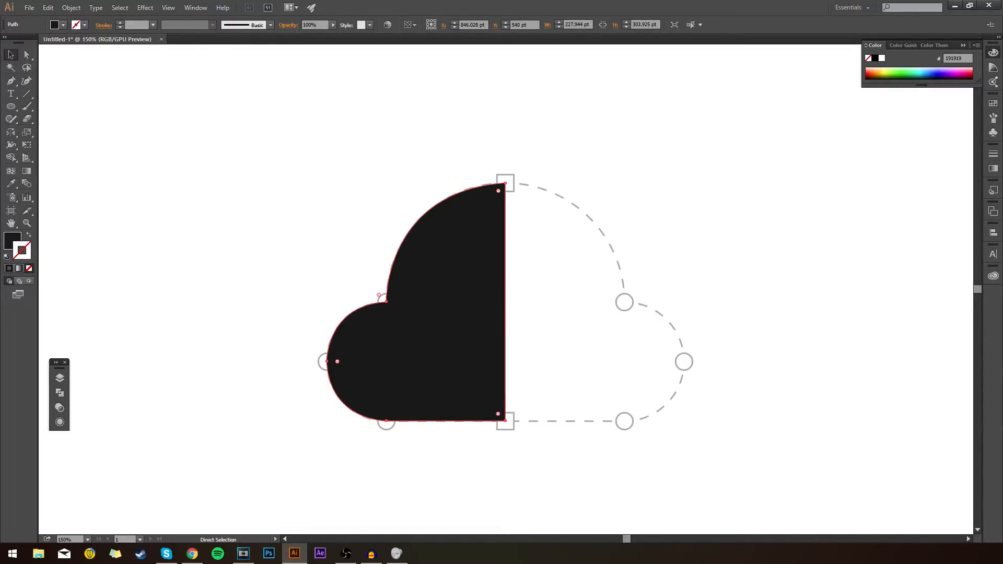
key("v")
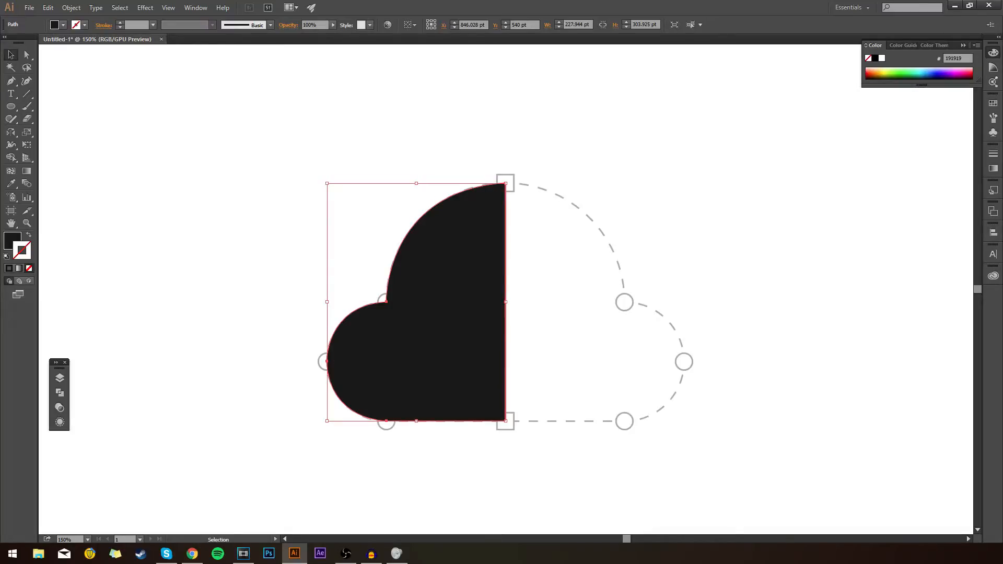
Step: Reflect the half-cloud copy vertically and move it right to complete the cloud
right_click(457, 280)
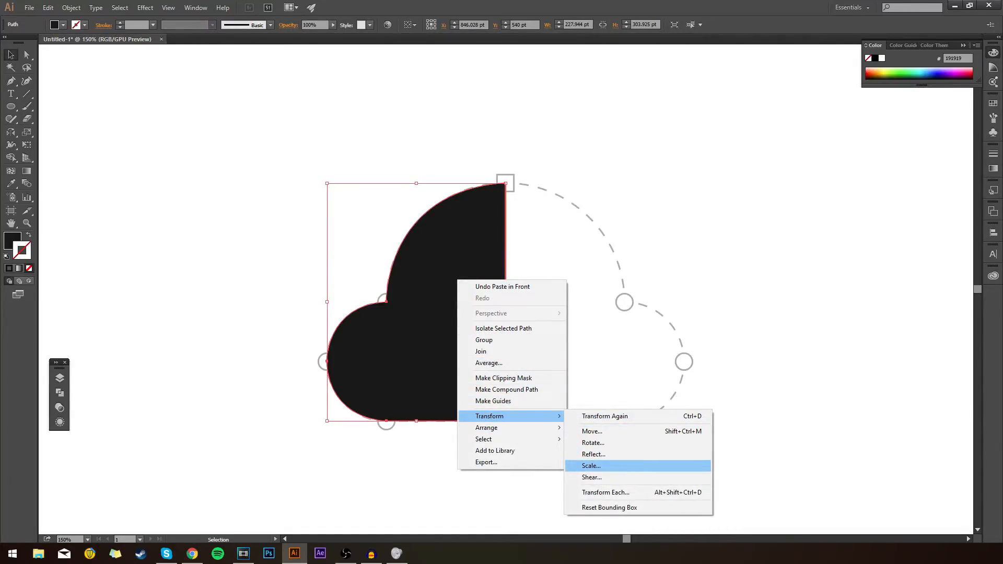
left_click(593, 455)
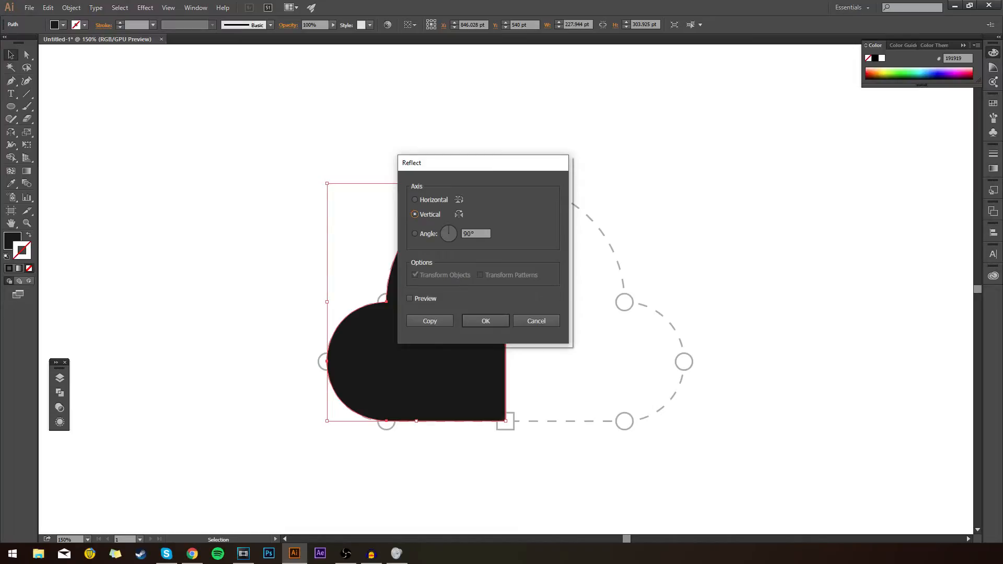
key("Return")
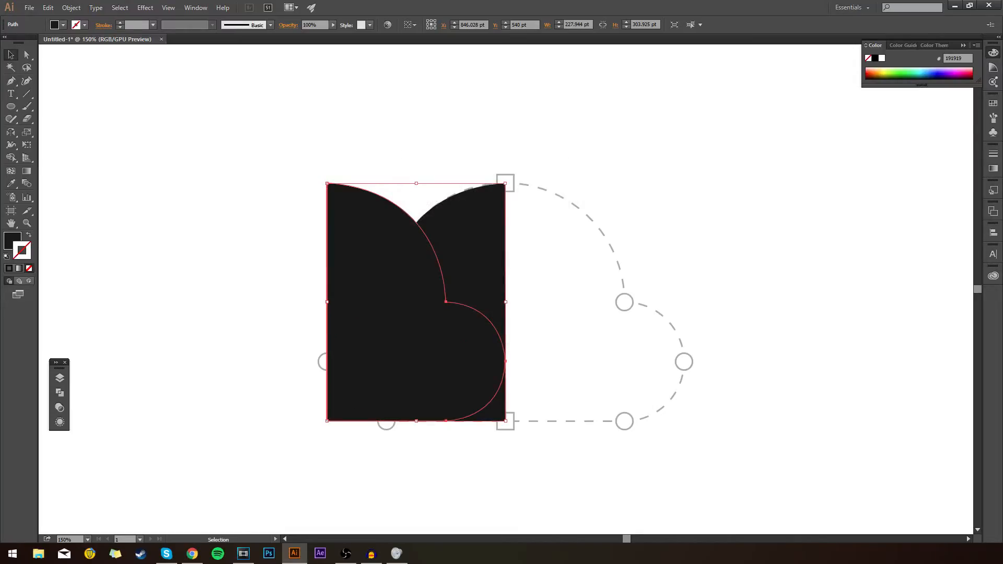
left_click_drag(392, 329, 574, 345)
Step: Marquee-select both cloud halves together
left_click(752, 236)
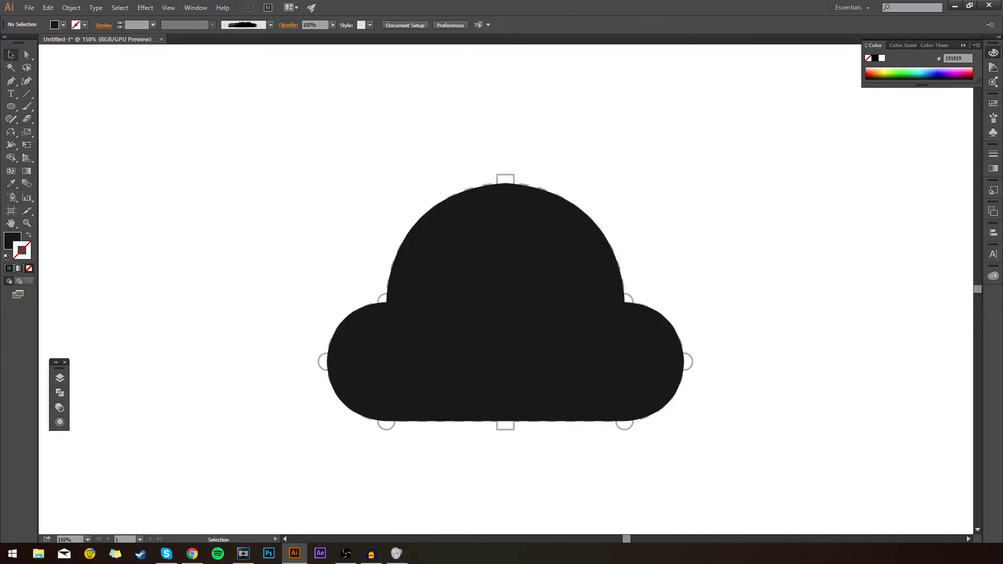
left_click_drag(709, 153, 284, 423)
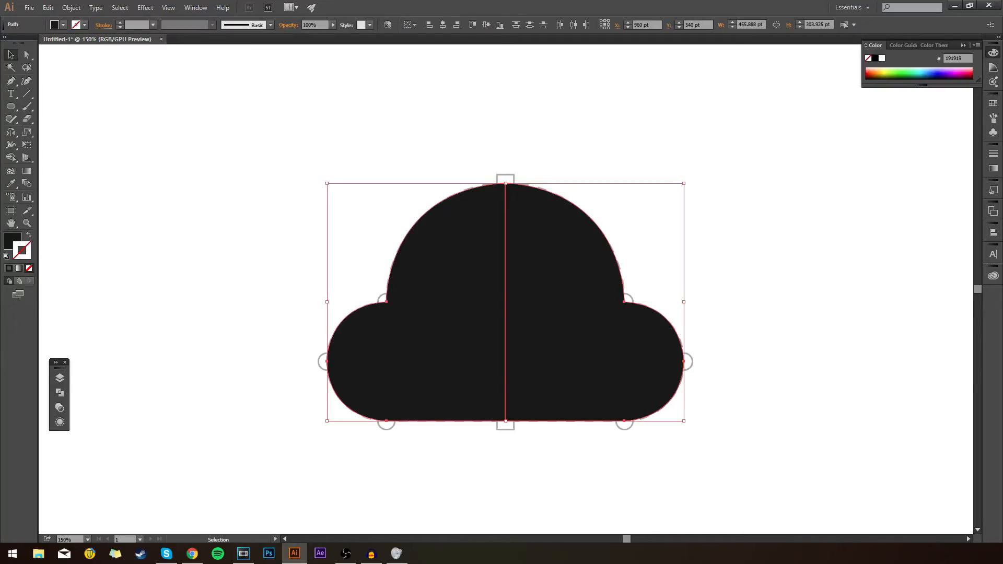
left_click(60, 377)
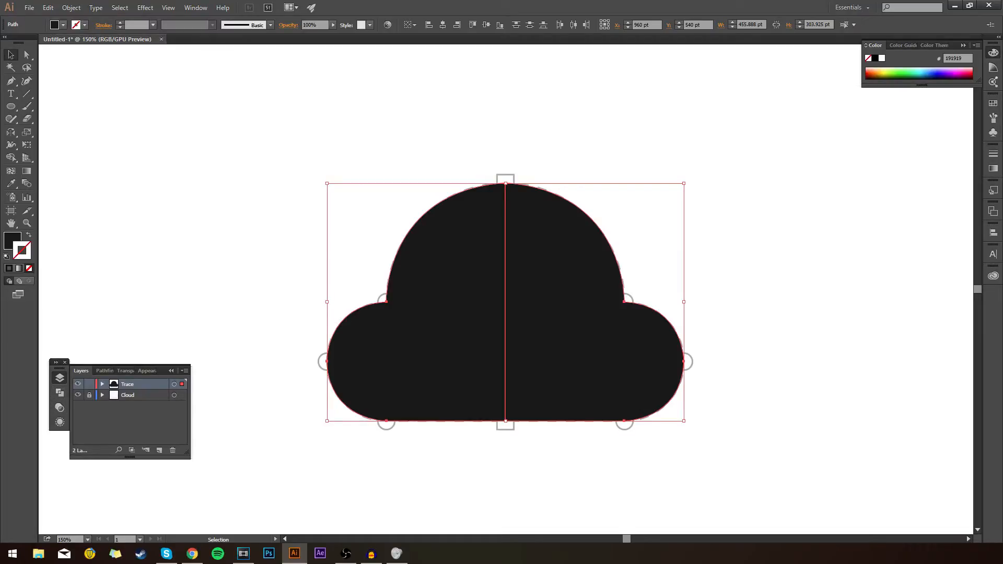
Step: Reselect both cloud halves after browsing the Window panel list
left_click(196, 8)
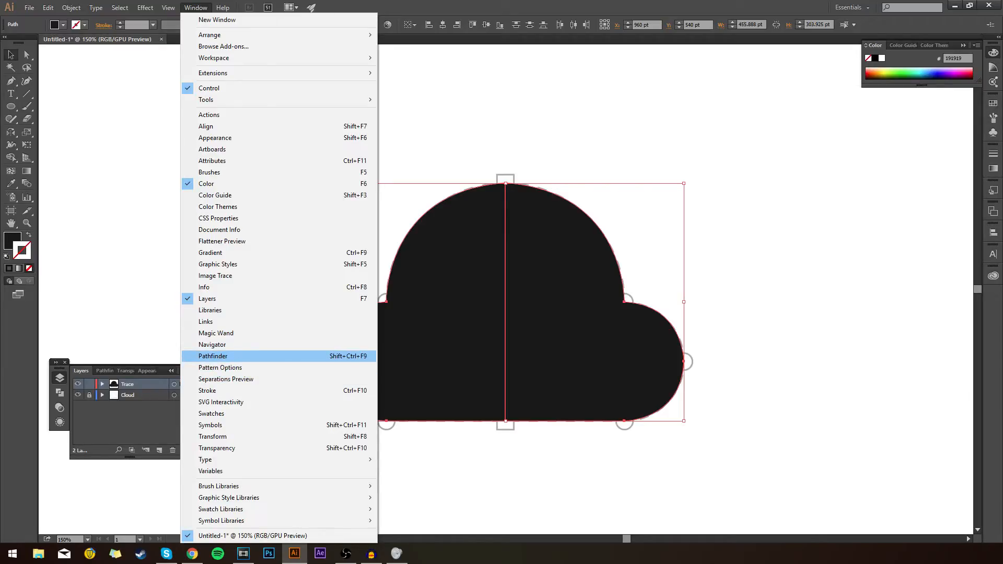
key("Escape")
key("ctrl+shift+a")
left_click_drag(343, 203, 751, 403)
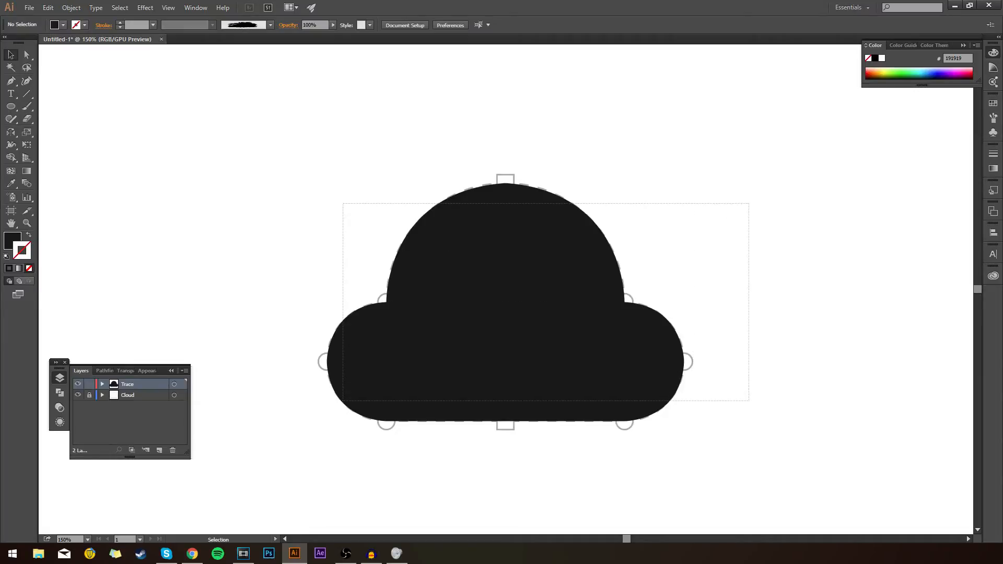
Step: Unite the two halves with Pathfinder into one seamless black cloud
left_click(103, 371)
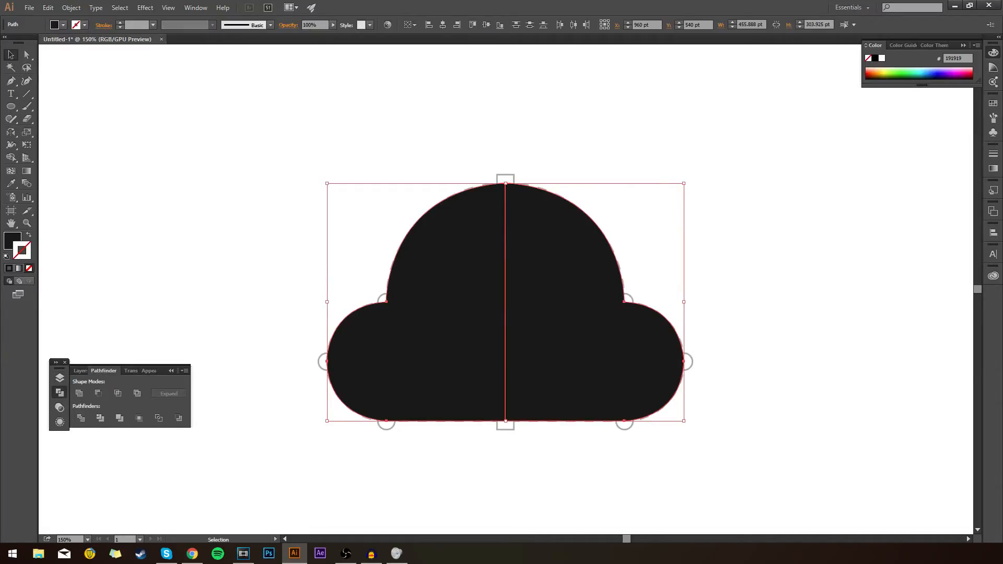
left_click(79, 394)
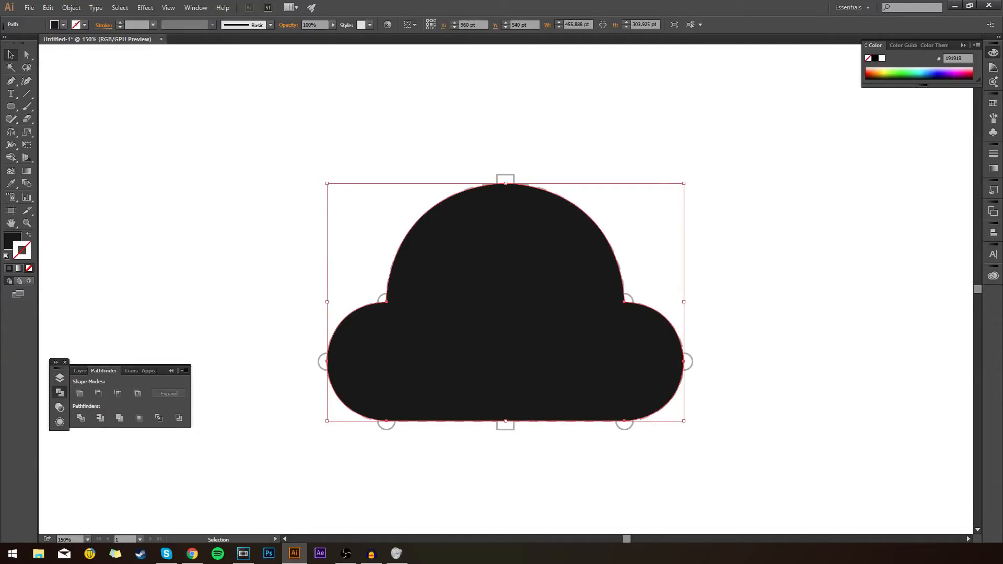
key("ctrl+shift+a")
key("a")
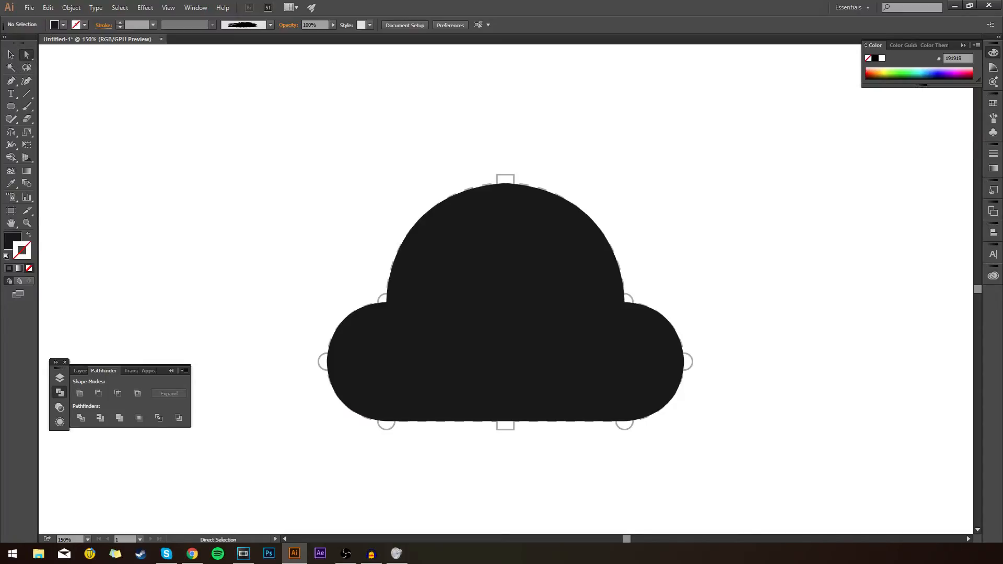
left_click(506, 184)
key("ctrl+shift+a")
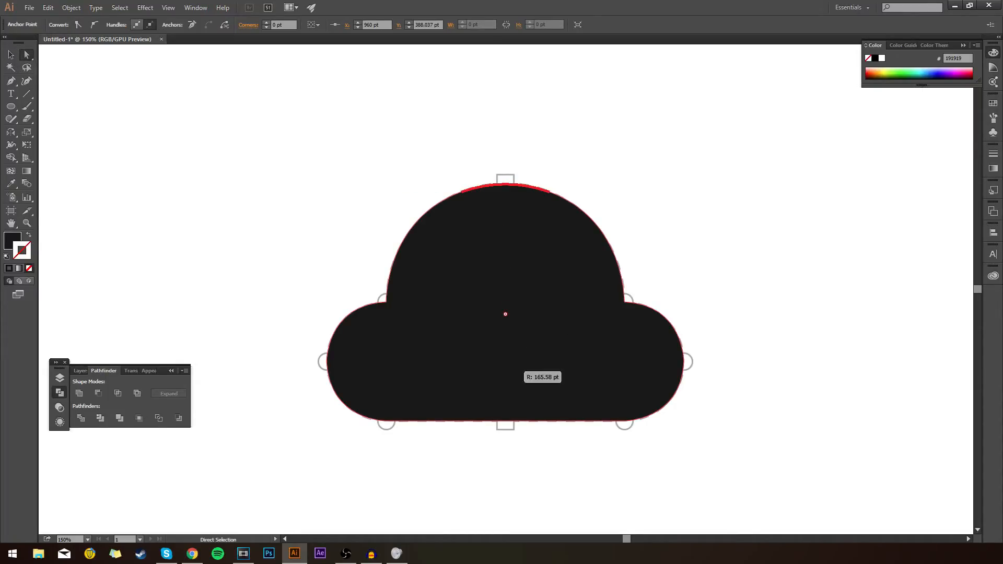